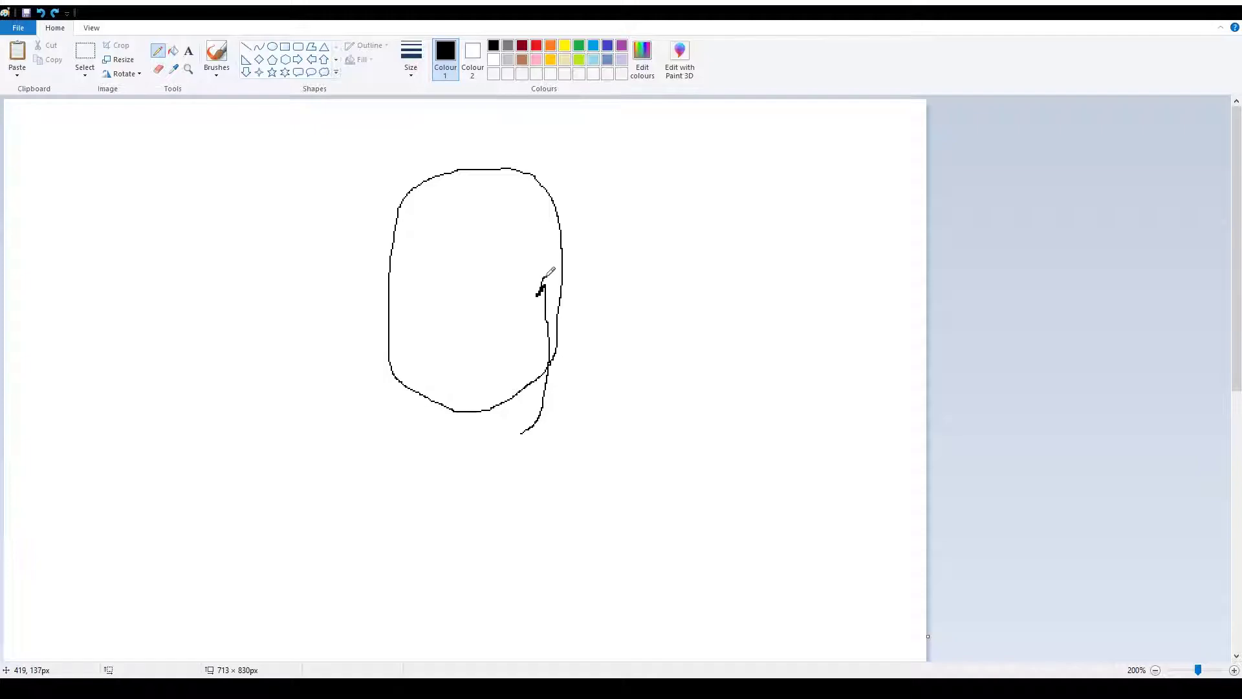
Undo the stray lock stroke and outline the hairline with a centre dip and a face-framing lock on each side.
{"action": "key", "text": "ctrl+z"}
{"action": "mouse_move", "coordinate": [525, 419]}
{"action": "left_mouse_down"}
{"action": "mouse_move", "coordinate": [559, 282]}
{"action": "mouse_move", "coordinate": [478, 203]}
{"action": "mouse_move", "coordinate": [413, 262]}
{"action": "mouse_move", "coordinate": [402, 417]}
{"action": "mouse_move", "coordinate": [361, 223]}
{"action": "mouse_move", "coordinate": [341, 238]}
{"action": "mouse_move", "coordinate": [363, 196]}
{"action": "mouse_move", "coordinate": [352, 338]}
{"action": "mouse_move", "coordinate": [389, 420]}
{"action": "left_mouse_up"}
{"action": "left_click", "coordinate": [158, 69]}
{"action": "left_click", "coordinate": [158, 50]}
{"action": "left_click_drag", "start_coordinate": [525, 419], "coordinate": [584, 301]}
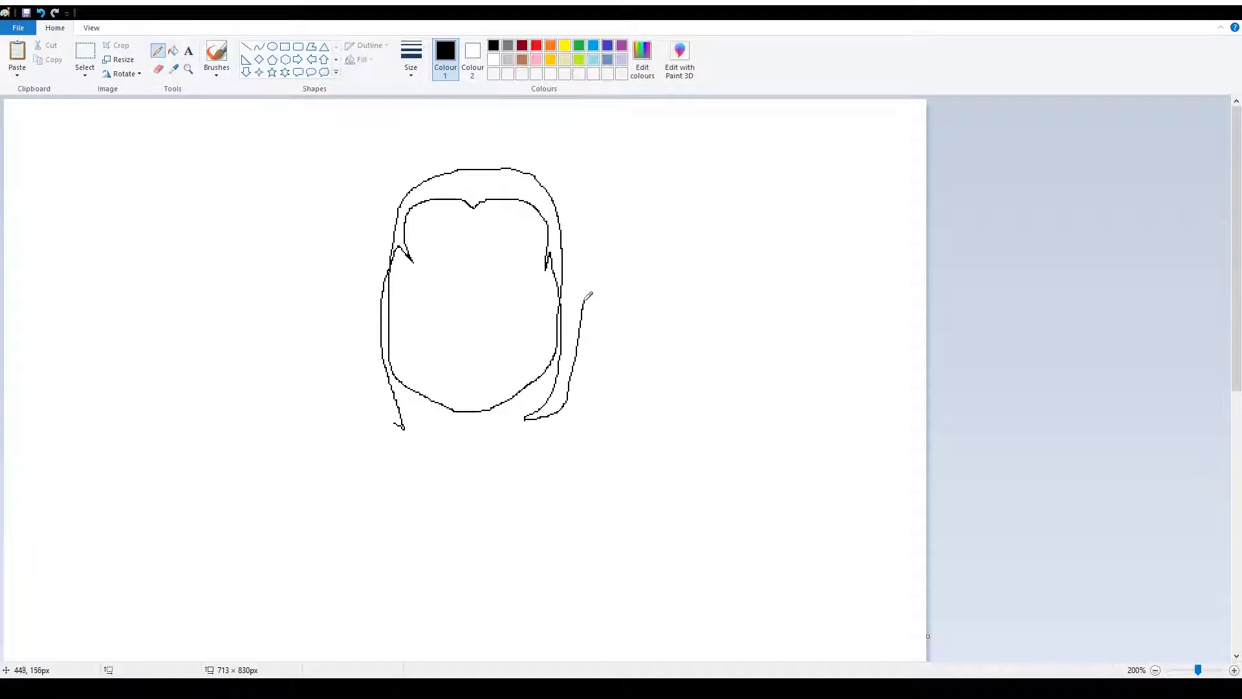
Outline the outer hair with spiky tips on the left, close the left lock, and erase the head outline inside the hair.
{"action": "mouse_move", "coordinate": [383, 201]}
{"action": "left_mouse_down"}
{"action": "mouse_move", "coordinate": [399, 163]}
{"action": "mouse_move", "coordinate": [381, 158]}
{"action": "mouse_move", "coordinate": [528, 159]}
{"action": "mouse_move", "coordinate": [568, 196]}
{"action": "mouse_move", "coordinate": [587, 293]}
{"action": "left_mouse_up"}
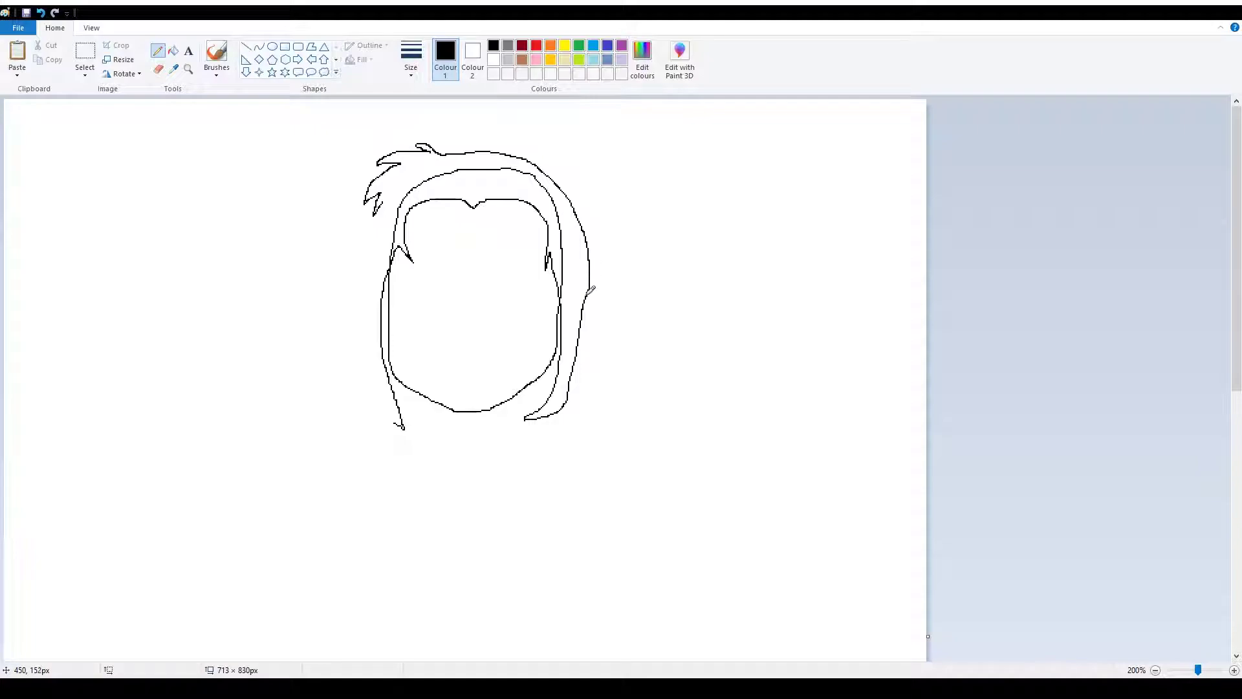
{"action": "left_click_drag", "start_coordinate": [383, 207], "coordinate": [401, 427]}
{"action": "left_click", "coordinate": [158, 69]}
{"action": "mouse_move", "coordinate": [396, 233]}
{"action": "left_mouse_down"}
{"action": "mouse_move", "coordinate": [438, 170]}
{"action": "mouse_move", "coordinate": [543, 192]}
{"action": "mouse_move", "coordinate": [571, 305]}
{"action": "left_mouse_up"}
{"action": "left_click", "coordinate": [390, 252]}
{"action": "left_click", "coordinate": [158, 50]}
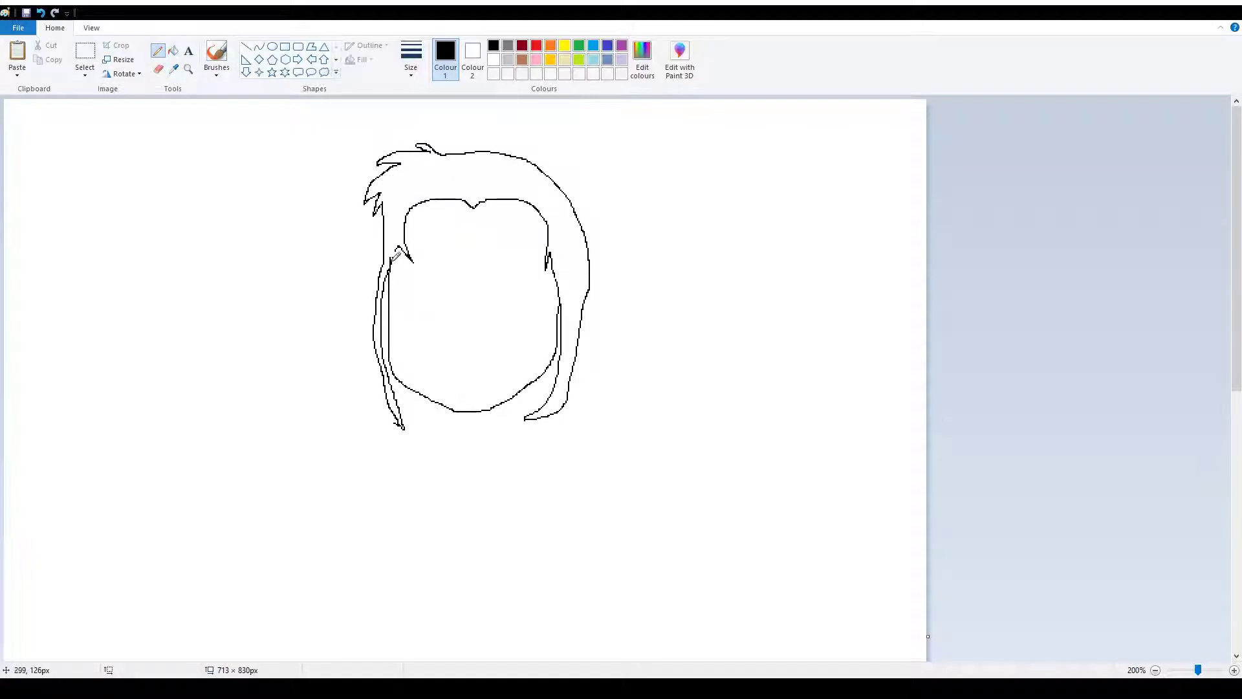
Add short black strand lines to the spiky tips, the centre parting and the right side of the hair.
{"action": "left_click_drag", "start_coordinate": [382, 203], "coordinate": [398, 192]}
{"action": "left_click_drag", "start_coordinate": [379, 194], "coordinate": [392, 184]}
{"action": "left_click_drag", "start_coordinate": [400, 164], "coordinate": [416, 171]}
{"action": "left_click_drag", "start_coordinate": [426, 153], "coordinate": [435, 164]}
{"action": "left_click_drag", "start_coordinate": [549, 254], "coordinate": [557, 221]}
{"action": "mouse_move", "coordinate": [475, 194]}
{"action": "left_mouse_down"}
{"action": "mouse_move", "coordinate": [487, 163]}
{"action": "mouse_move", "coordinate": [583, 195]}
{"action": "mouse_move", "coordinate": [583, 168]}
{"action": "mouse_move", "coordinate": [519, 133]}
{"action": "mouse_move", "coordinate": [534, 172]}
{"action": "mouse_move", "coordinate": [566, 196]}
{"action": "mouse_move", "coordinate": [543, 166]}
{"action": "mouse_move", "coordinate": [574, 139]}
{"action": "mouse_move", "coordinate": [545, 167]}
{"action": "left_mouse_up"}
Draw a rounded-petal flower with a pointed stamen on the upper right of the hair and clean up its overlapping lines.
{"action": "left_click", "coordinate": [158, 69]}
{"action": "left_click", "coordinate": [157, 51]}
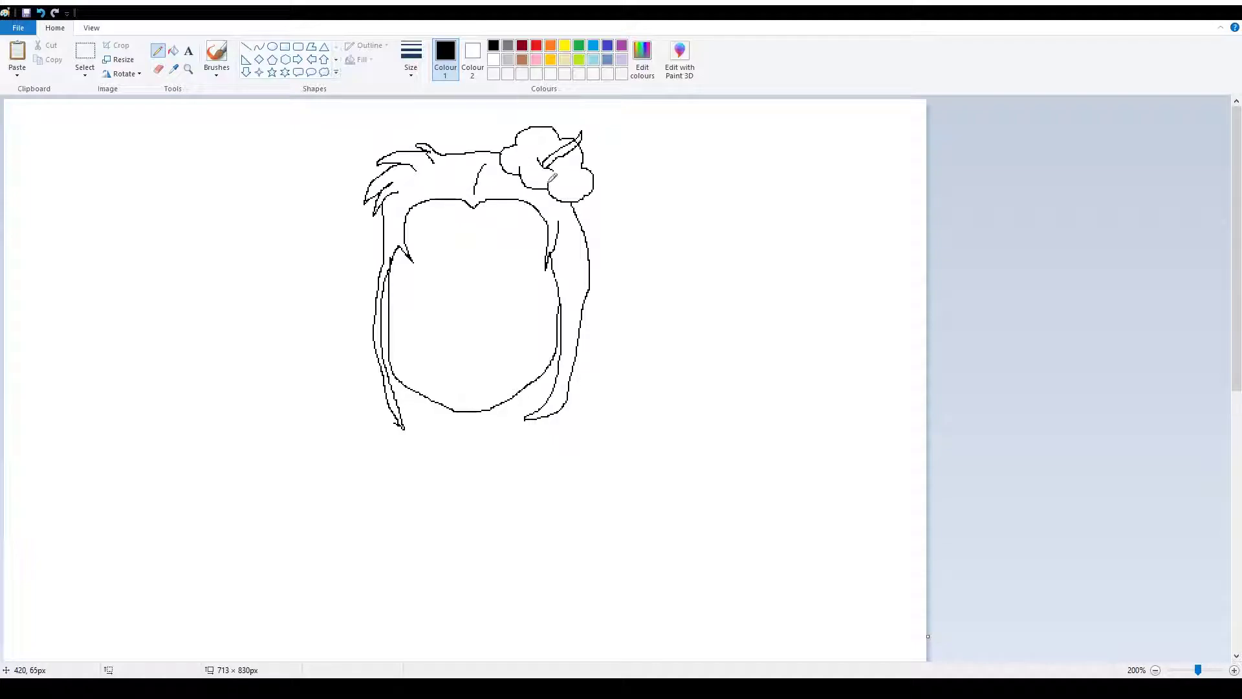
{"action": "left_click_drag", "start_coordinate": [578, 171], "coordinate": [554, 171]}
{"action": "key", "text": "ctrl+z"}
{"action": "key", "text": "ctrl+z"}
{"action": "key", "text": "ctrl+z"}
{"action": "left_click", "coordinate": [159, 70]}
{"action": "scroll", "coordinate": [586, 144], "scroll_direction": "up", "scroll_amount": 2}
{"action": "left_click_drag", "start_coordinate": [487, 657], "coordinate": [730, 666]}
{"action": "left_click_drag", "start_coordinate": [768, 180], "coordinate": [775, 188]}
Outline long back hair with jagged ends below the face and a loose strand hanging on the left.
{"action": "left_click", "coordinate": [157, 50]}
{"action": "scroll", "coordinate": [439, 388], "scroll_direction": "down", "scroll_amount": 2}
{"action": "mouse_move", "coordinate": [582, 303]}
{"action": "left_mouse_down"}
{"action": "mouse_move", "coordinate": [583, 585]}
{"action": "mouse_move", "coordinate": [517, 548]}
{"action": "mouse_move", "coordinate": [432, 586]}
{"action": "mouse_move", "coordinate": [350, 541]}
{"action": "mouse_move", "coordinate": [374, 310]}
{"action": "mouse_move", "coordinate": [317, 442]}
{"action": "mouse_move", "coordinate": [386, 254]}
{"action": "left_mouse_up"}
Mix a custom orange-red and try filling the front hair with it, undoing the fill.
{"action": "left_click", "coordinate": [551, 45]}
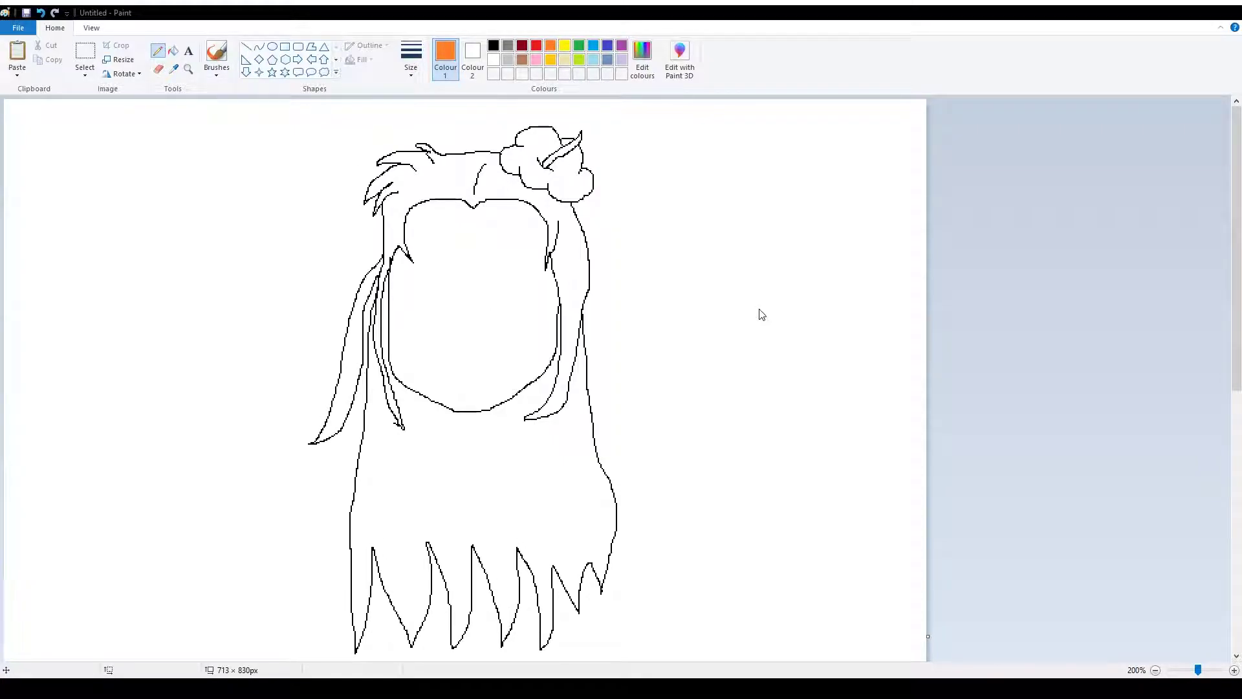
{"action": "left_click", "coordinate": [172, 50]}
{"action": "left_click", "coordinate": [442, 178]}
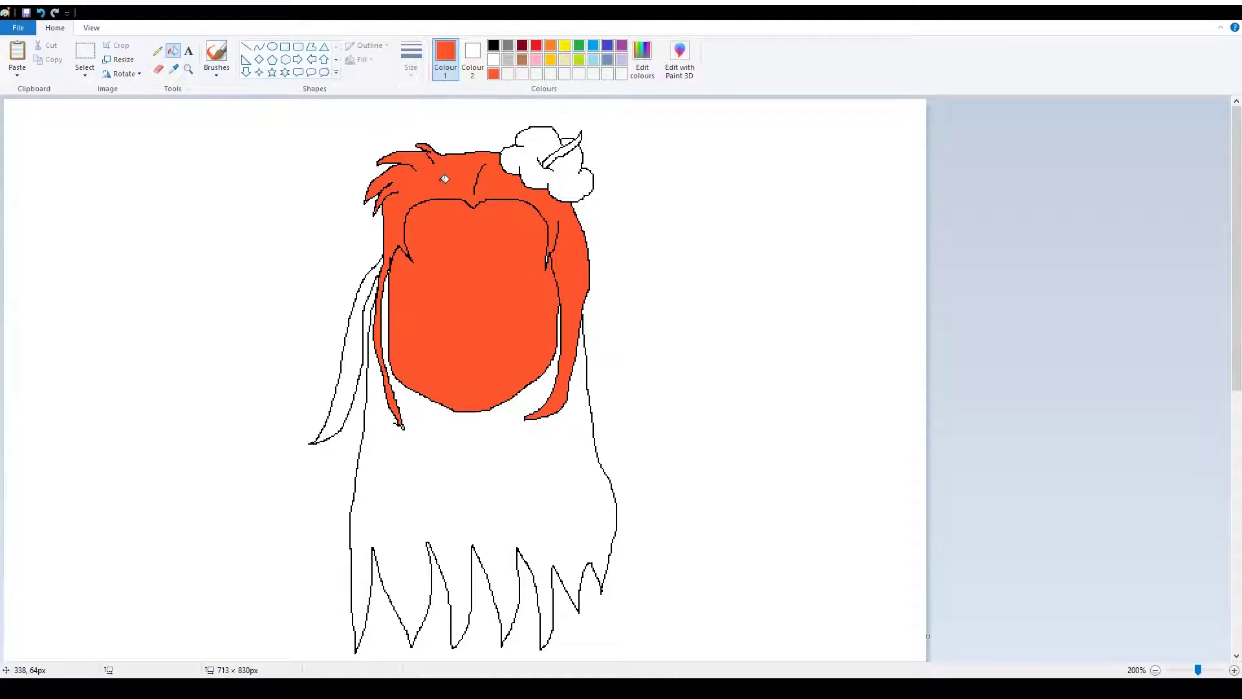
{"action": "key", "text": "ctrl+z"}
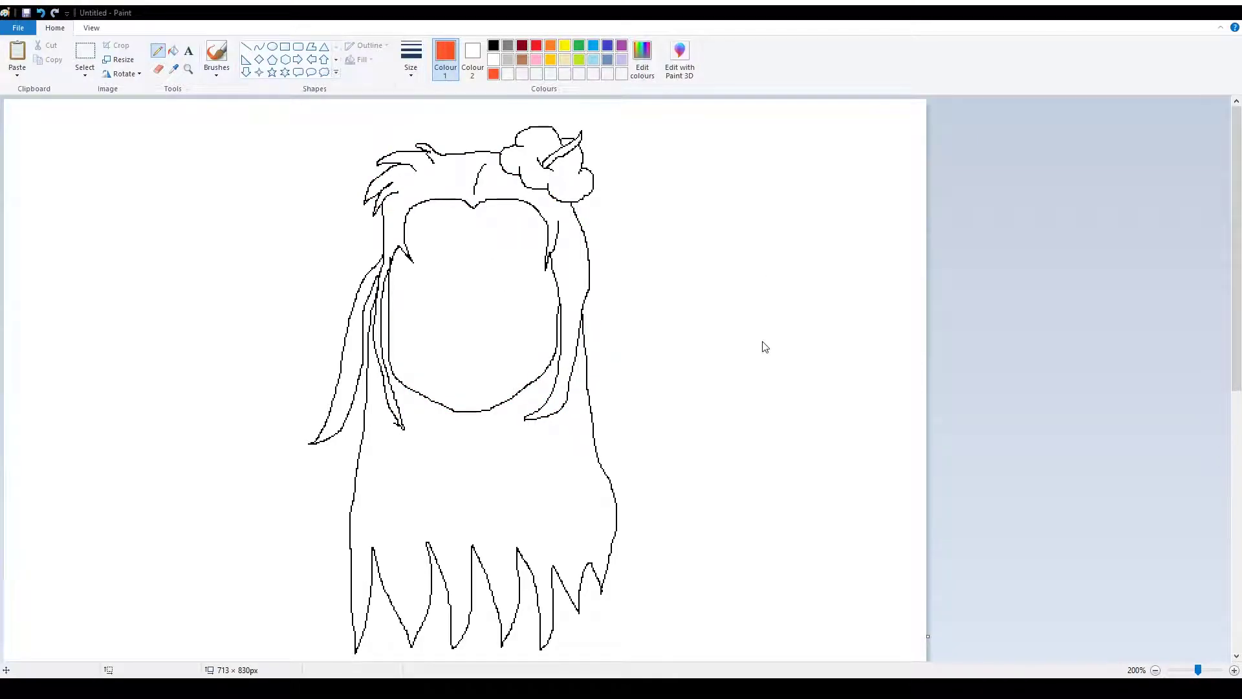
Fill the long back hair with a custom dark red-brown and the front hair with the orange-red.
{"action": "left_click", "coordinate": [518, 452]}
{"action": "left_click", "coordinate": [493, 73]}
{"action": "left_click", "coordinate": [446, 174]}
Fill the flower petals red, the stamen yellow and the loose left strand orange-red.
{"action": "left_click", "coordinate": [535, 45]}
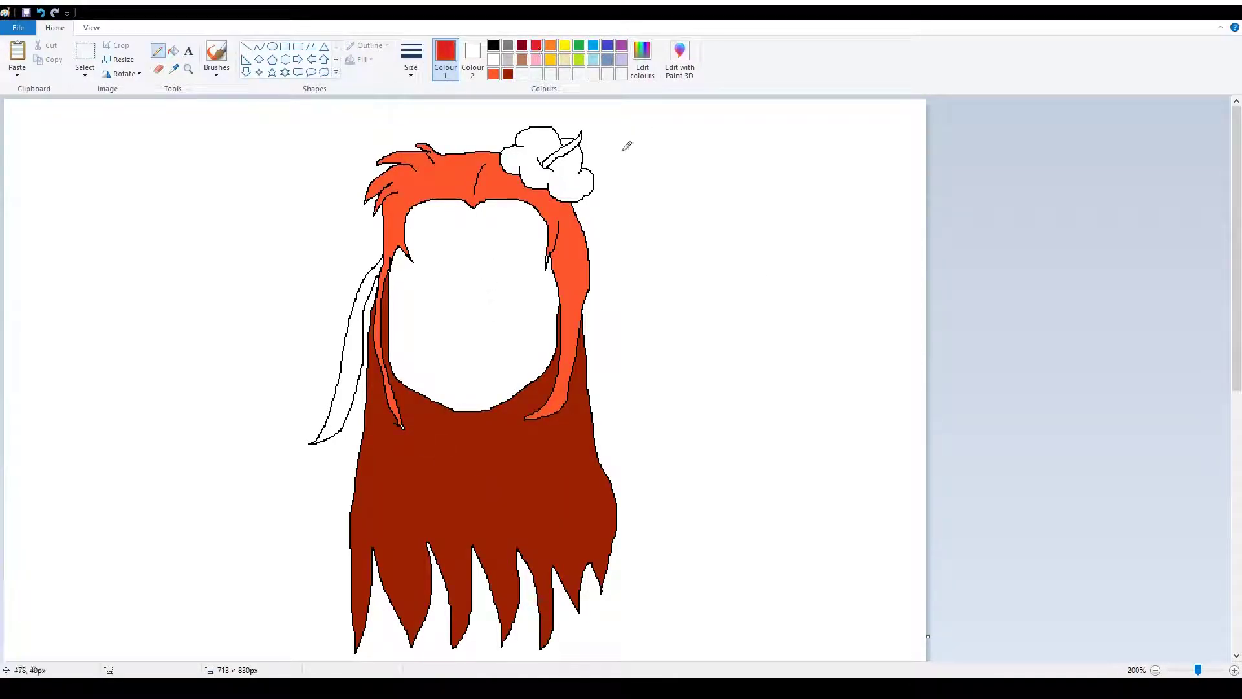
{"action": "left_click", "coordinate": [573, 178]}
{"action": "left_click", "coordinate": [564, 44]}
{"action": "left_click", "coordinate": [561, 153]}
{"action": "left_click", "coordinate": [493, 73]}
{"action": "left_click", "coordinate": [357, 347]}
Outline and fill dark red-brown shadows along the hairline on both sides of the centre dip.
{"action": "left_click", "coordinate": [157, 50]}
{"action": "left_click", "coordinate": [508, 73]}
{"action": "left_click_drag", "start_coordinate": [469, 202], "coordinate": [434, 198]}
{"action": "left_click", "coordinate": [173, 51]}
{"action": "left_click", "coordinate": [452, 194]}
{"action": "left_click", "coordinate": [494, 196]}
Outline and fill a dark red-brown shadow on the hair along the lower edge of the flower.
{"action": "left_click", "coordinate": [158, 50]}
{"action": "left_click_drag", "start_coordinate": [499, 161], "coordinate": [517, 175]}
{"action": "left_click", "coordinate": [173, 50]}
{"action": "scroll", "coordinate": [531, 187], "scroll_direction": "up", "scroll_amount": 2}
{"action": "left_click_drag", "start_coordinate": [429, 656], "coordinate": [745, 655]}
{"action": "left_click", "coordinate": [524, 253]}
{"action": "left_click", "coordinate": [562, 278]}
{"action": "left_click", "coordinate": [619, 302]}
Shade along the centre parting line of the hair with dark red-brown.
{"action": "left_click", "coordinate": [158, 50]}
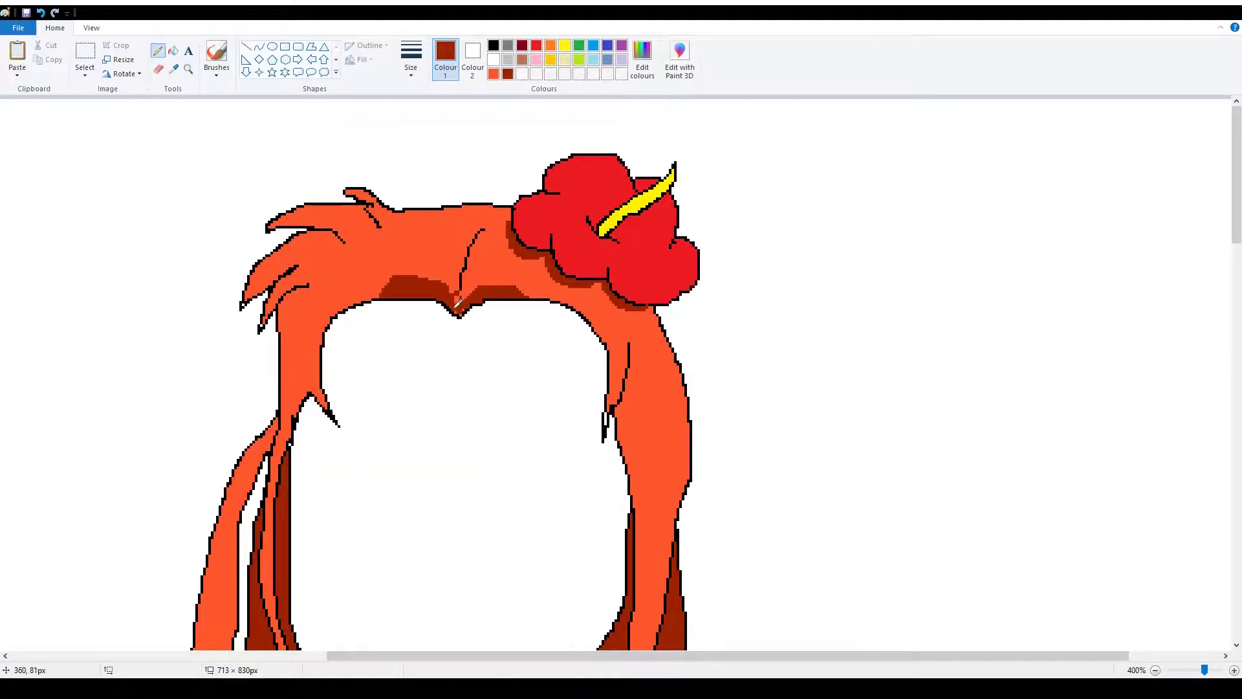
{"action": "mouse_move", "coordinate": [458, 290]}
{"action": "left_mouse_down"}
{"action": "mouse_move", "coordinate": [459, 255]}
{"action": "mouse_move", "coordinate": [463, 290]}
{"action": "left_mouse_up"}
{"action": "left_click", "coordinate": [173, 51]}
{"action": "left_click", "coordinate": [476, 249]}
{"action": "left_click", "coordinate": [465, 277]}
{"action": "left_click", "coordinate": [157, 51]}
{"action": "scroll", "coordinate": [555, 313], "scroll_direction": "left", "scroll_amount": 1}
{"action": "scroll", "coordinate": [592, 265], "scroll_direction": "down", "scroll_amount": 2, "text": "ctrl"}
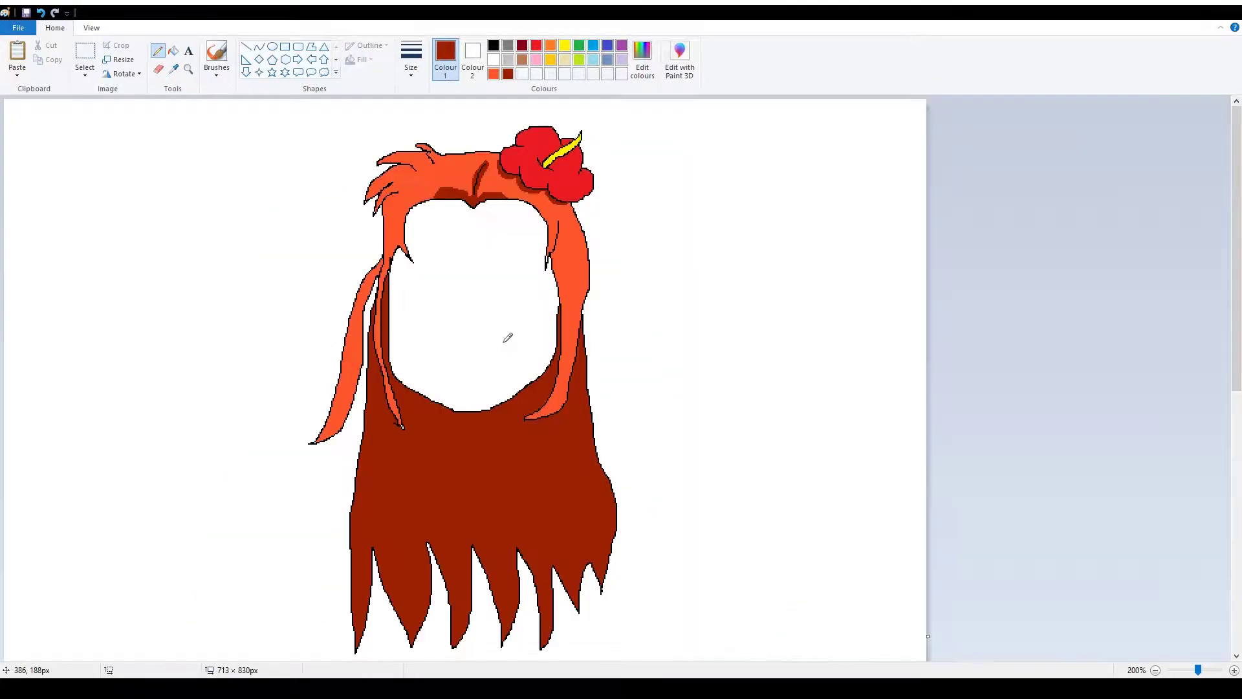
Add a filled dark red-brown shadow beside the strand line on the right side of the hair.
{"action": "scroll", "coordinate": [548, 251], "scroll_direction": "up", "scroll_amount": 1, "text": "ctrl"}
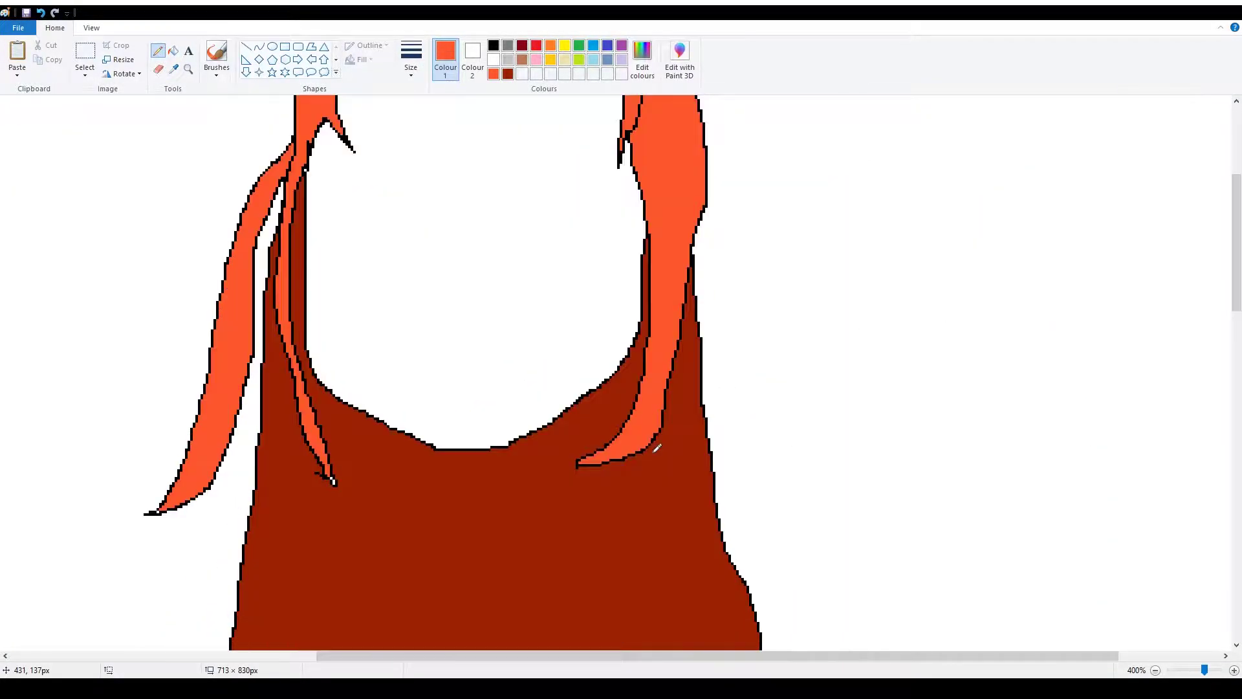
{"action": "left_click", "coordinate": [493, 45]}
{"action": "scroll", "coordinate": [685, 283], "scroll_direction": "up", "scroll_amount": 2}
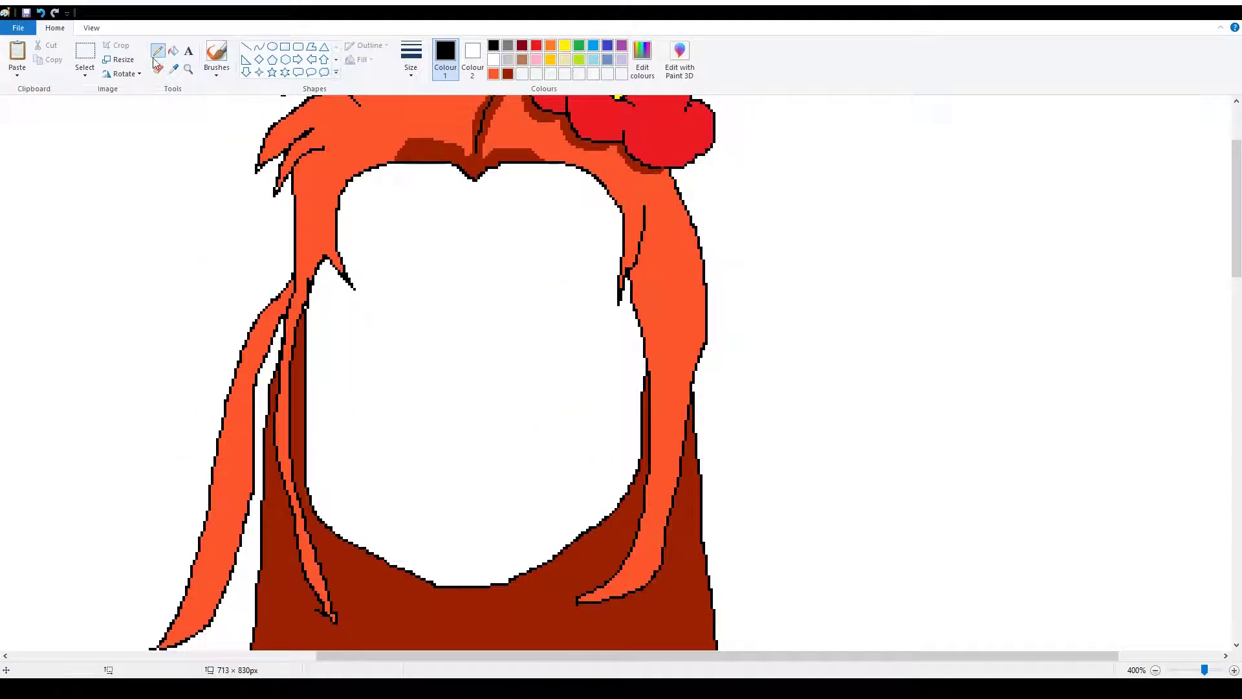
{"action": "scroll", "coordinate": [479, 226], "scroll_direction": "down", "scroll_amount": 4, "text": "ctrl"}
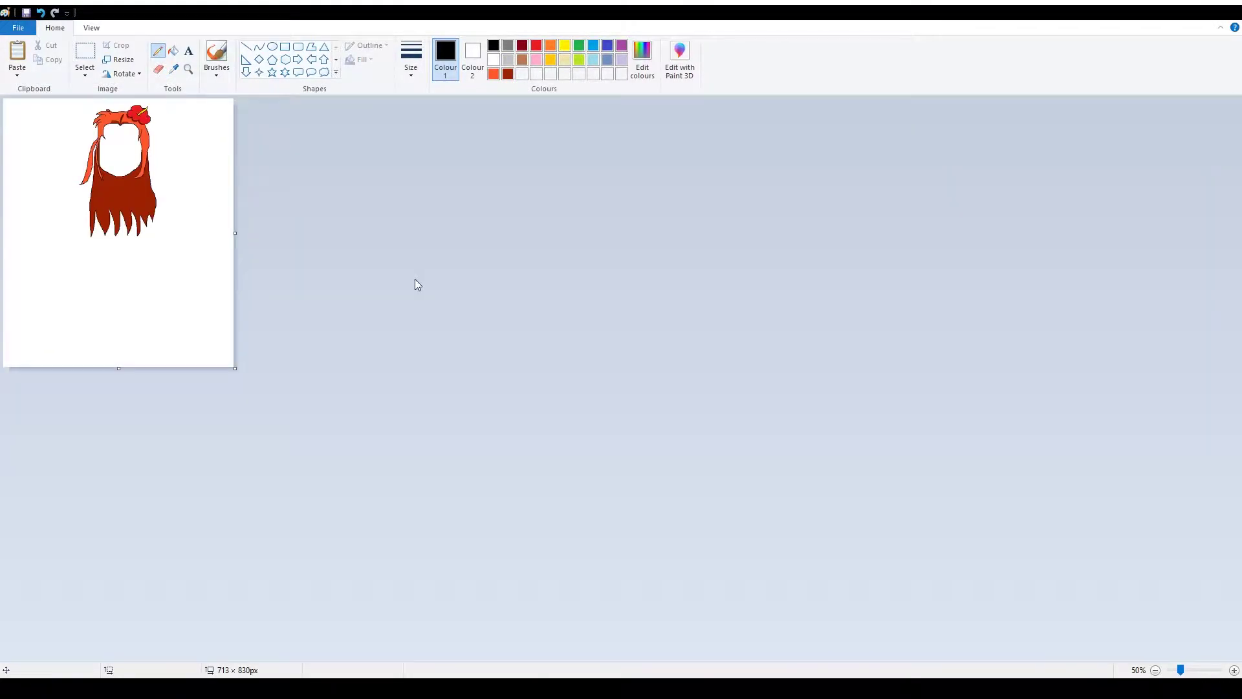
{"action": "scroll", "coordinate": [414, 278], "scroll_direction": "up", "scroll_amount": 3, "text": "ctrl"}
{"action": "left_click", "coordinate": [508, 75]}
{"action": "left_click_drag", "start_coordinate": [665, 337], "coordinate": [672, 332]}
{"action": "left_click", "coordinate": [173, 50]}
{"action": "left_click", "coordinate": [673, 311]}
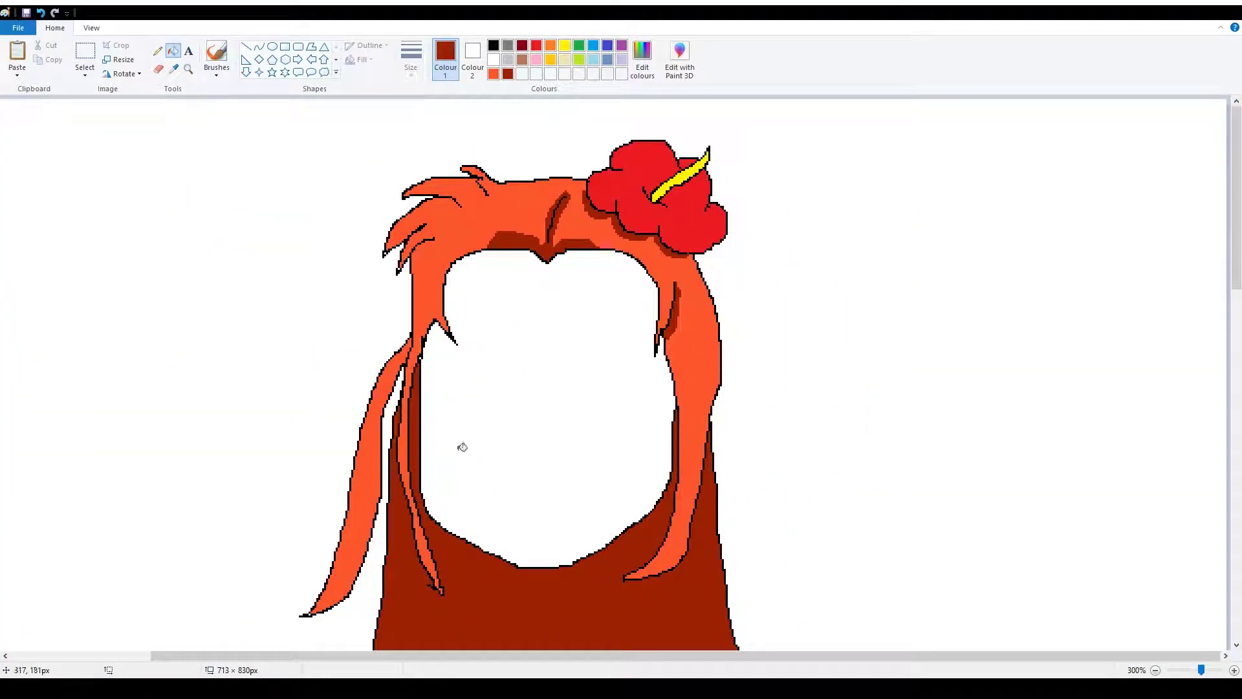
{"action": "scroll", "coordinate": [345, 548], "scroll_direction": "down", "scroll_amount": 5, "text": "ctrl"}
{"action": "scroll", "coordinate": [397, 321], "scroll_direction": "up", "scroll_amount": 5, "text": "ctrl"}
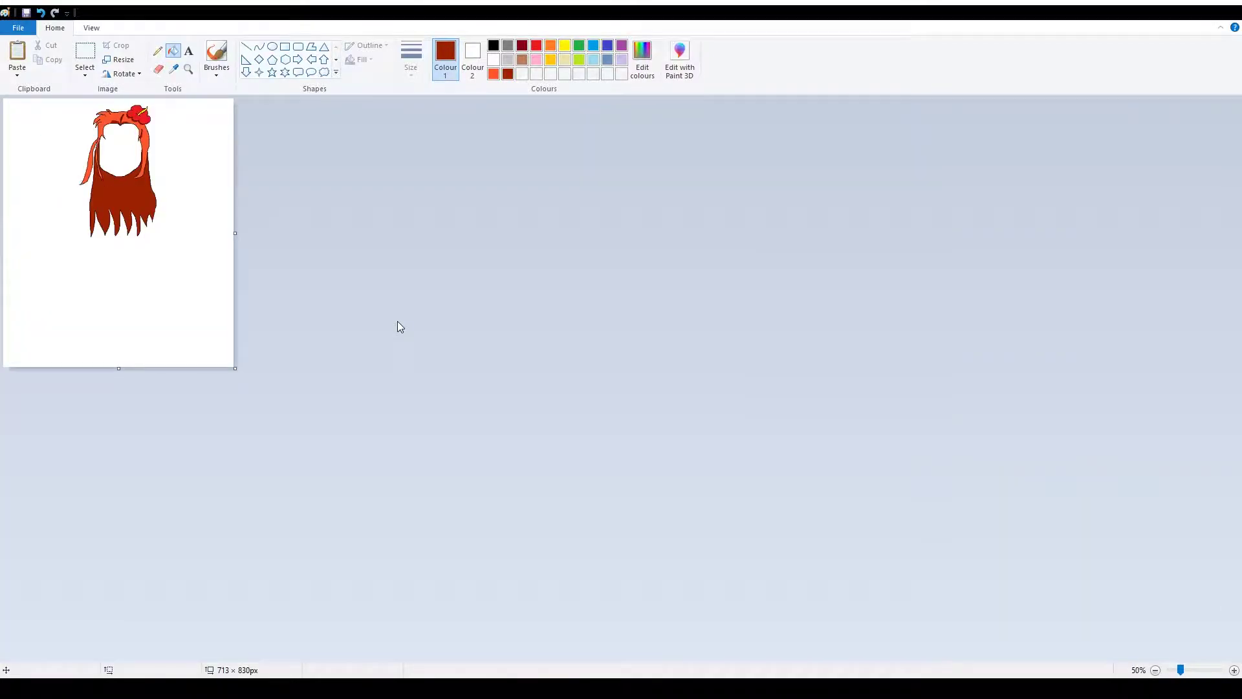
Mix a light salmon, draw a highlight on the upper left hair, and add a black strand line above the left lock.
{"action": "left_click", "coordinate": [158, 51]}
{"action": "left_click", "coordinate": [494, 74]}
{"action": "left_click", "coordinate": [642, 59]}
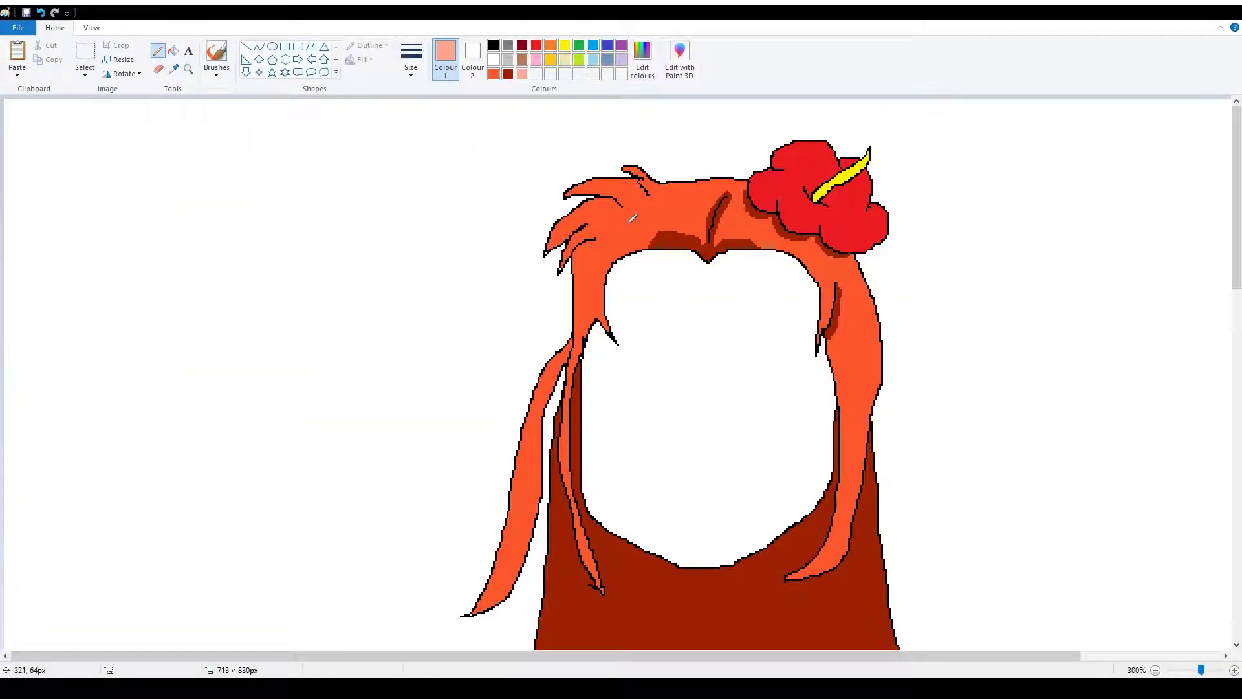
{"action": "left_click", "coordinate": [493, 45]}
{"action": "left_click_drag", "start_coordinate": [593, 317], "coordinate": [590, 276]}
Try a light salmon highlight on the hair below the flower and fill it over with orange-red.
{"action": "left_click", "coordinate": [522, 73]}
{"action": "left_click_drag", "start_coordinate": [808, 256], "coordinate": [819, 263]}
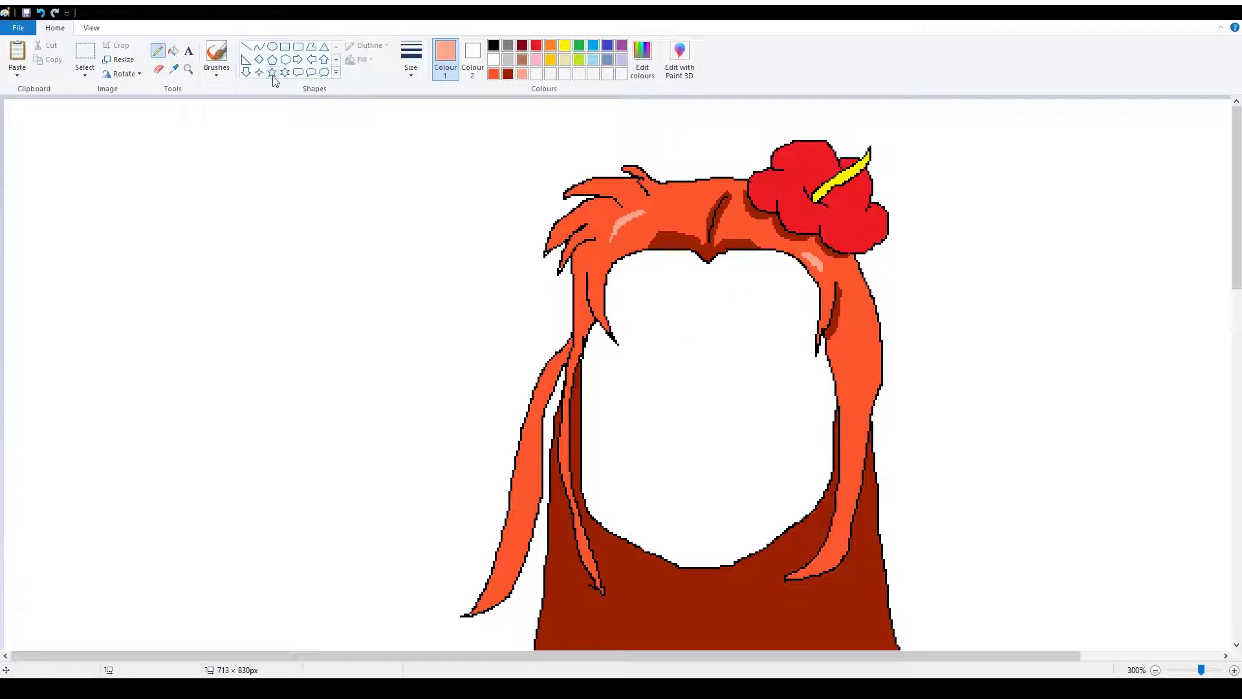
{"action": "left_click", "coordinate": [173, 51]}
{"action": "left_click", "coordinate": [494, 73]}
{"action": "left_click", "coordinate": [813, 261]}
Outline and fill a dark red-brown shadow beside the strand line on the left side of the hair.
{"action": "left_click", "coordinate": [158, 51]}
{"action": "left_click", "coordinate": [508, 73]}
{"action": "left_click_drag", "start_coordinate": [594, 323], "coordinate": [585, 274]}
{"action": "left_click", "coordinate": [173, 51]}
{"action": "left_click", "coordinate": [587, 304]}
Fill the face with a custom light peach skin tone.
{"action": "scroll", "coordinate": [749, 341], "scroll_direction": "down", "scroll_amount": 3}
{"action": "scroll", "coordinate": [647, 307], "scroll_direction": "up", "scroll_amount": 3}
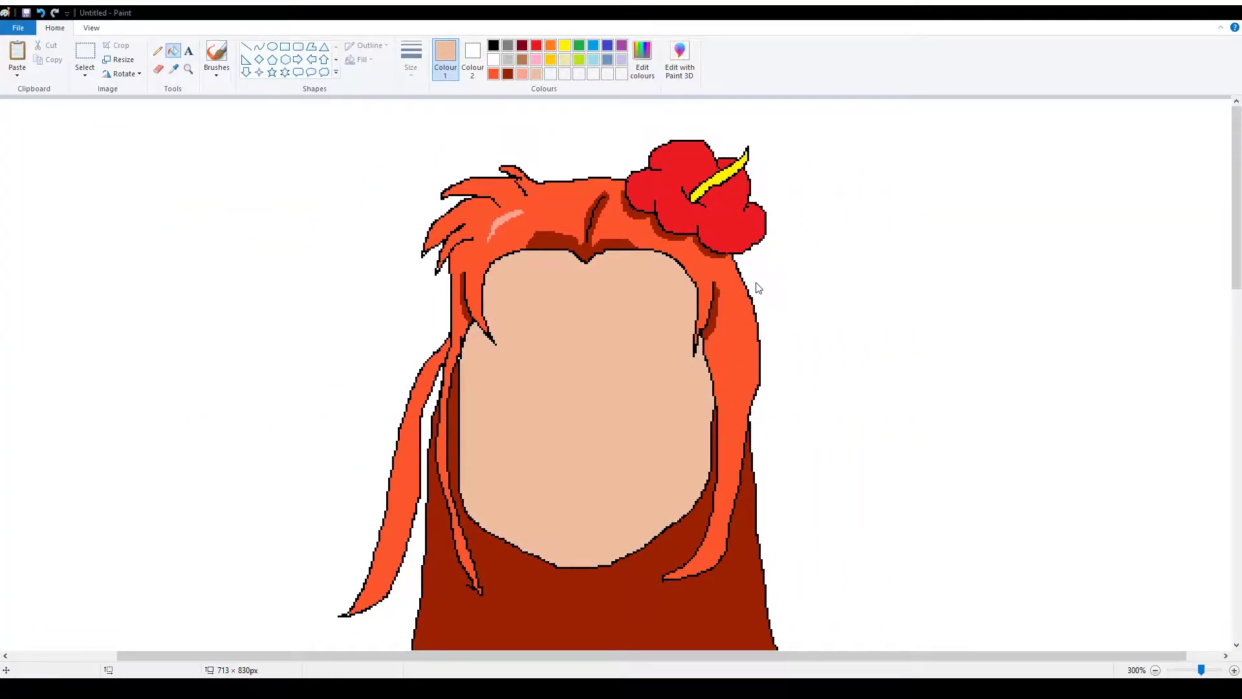
{"action": "left_click", "coordinate": [561, 296]}
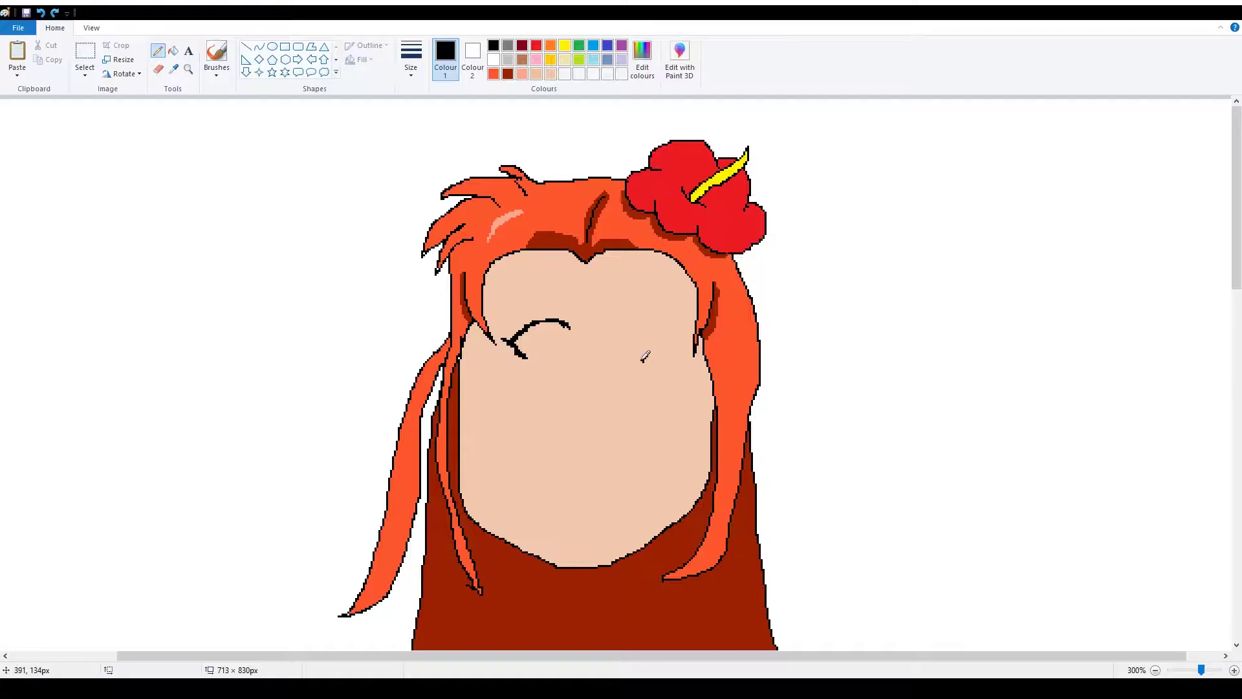
Draw the right eye's black lash outline, nudge it up, and fill the gap it leaves with the skin tone.
{"action": "mouse_move", "coordinate": [666, 339]}
{"action": "left_mouse_down"}
{"action": "mouse_move", "coordinate": [642, 321]}
{"action": "mouse_move", "coordinate": [604, 330]}
{"action": "mouse_move", "coordinate": [676, 370]}
{"action": "left_mouse_up"}
{"action": "left_click", "coordinate": [85, 51]}
{"action": "key", "text": "Up"}
{"action": "left_click", "coordinate": [643, 438]}
{"action": "left_click", "coordinate": [173, 50]}
{"action": "left_click", "coordinate": [551, 74]}
{"action": "left_click", "coordinate": [631, 370]}
Select the left eye's lash outline and nudge it slightly to the left.
{"action": "left_click", "coordinate": [85, 50]}
{"action": "left_click_drag", "start_coordinate": [497, 305], "coordinate": [581, 370]}
{"action": "left_click", "coordinate": [593, 399]}
{"action": "left_click_drag", "start_coordinate": [502, 316], "coordinate": [570, 358]}
{"action": "key", "text": "Left"}
{"action": "key", "text": "Left"}
{"action": "left_click", "coordinate": [549, 416]}
Nudge the right eye's lash outline to the right and fill the gaps left beside both eyes with the skin tone.
{"action": "left_click_drag", "start_coordinate": [595, 307], "coordinate": [676, 375]}
{"action": "key", "text": "Right"}
{"action": "key", "text": "Right"}
{"action": "key", "text": "Right"}
{"action": "key", "text": "Right"}
{"action": "key", "text": "Right"}
{"action": "key", "text": "Right"}
{"action": "left_click", "coordinate": [589, 477]}
{"action": "left_click", "coordinate": [173, 51]}
{"action": "left_click", "coordinate": [600, 342]}
{"action": "left_click", "coordinate": [569, 340]}
Outline the lower edges of both eyes in white and fill the eyes white.
{"action": "left_click", "coordinate": [473, 59]}
{"action": "left_click", "coordinate": [158, 51]}
{"action": "left_click", "coordinate": [445, 58]}
{"action": "left_click", "coordinate": [494, 59]}
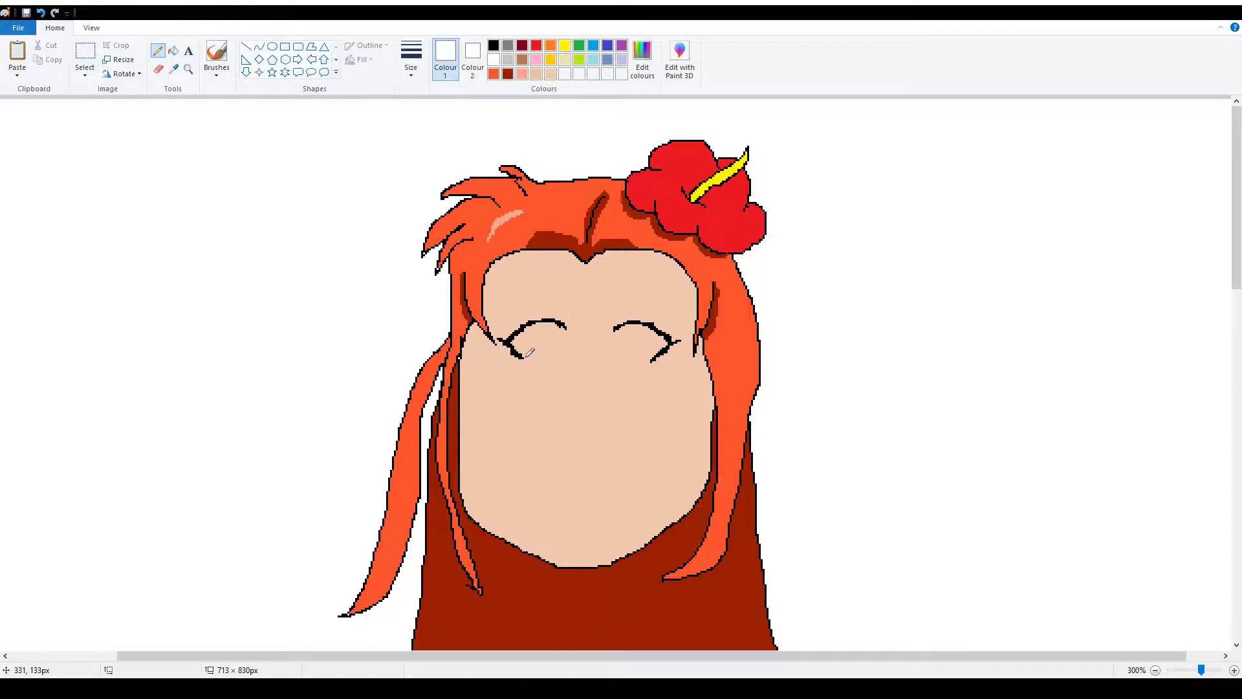
{"action": "left_click_drag", "start_coordinate": [613, 353], "coordinate": [651, 361]}
{"action": "left_click", "coordinate": [173, 50]}
{"action": "left_click", "coordinate": [641, 343]}
{"action": "left_click", "coordinate": [540, 339]}
Draw black oval iris outlines inside both white eyes.
{"action": "left_click", "coordinate": [158, 50]}
{"action": "left_click", "coordinate": [493, 44]}
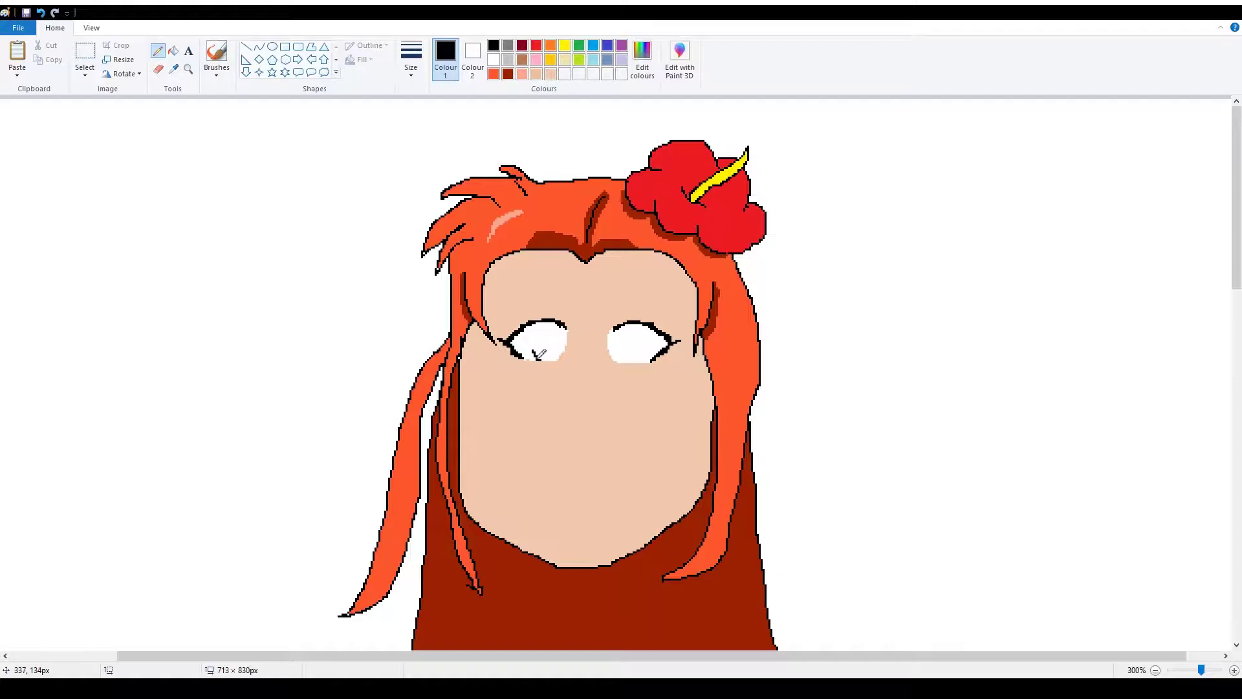
{"action": "left_click_drag", "start_coordinate": [640, 360], "coordinate": [644, 328]}
{"action": "left_click_drag", "start_coordinate": [551, 354], "coordinate": [561, 322]}
{"action": "left_click_drag", "start_coordinate": [629, 361], "coordinate": [633, 328]}
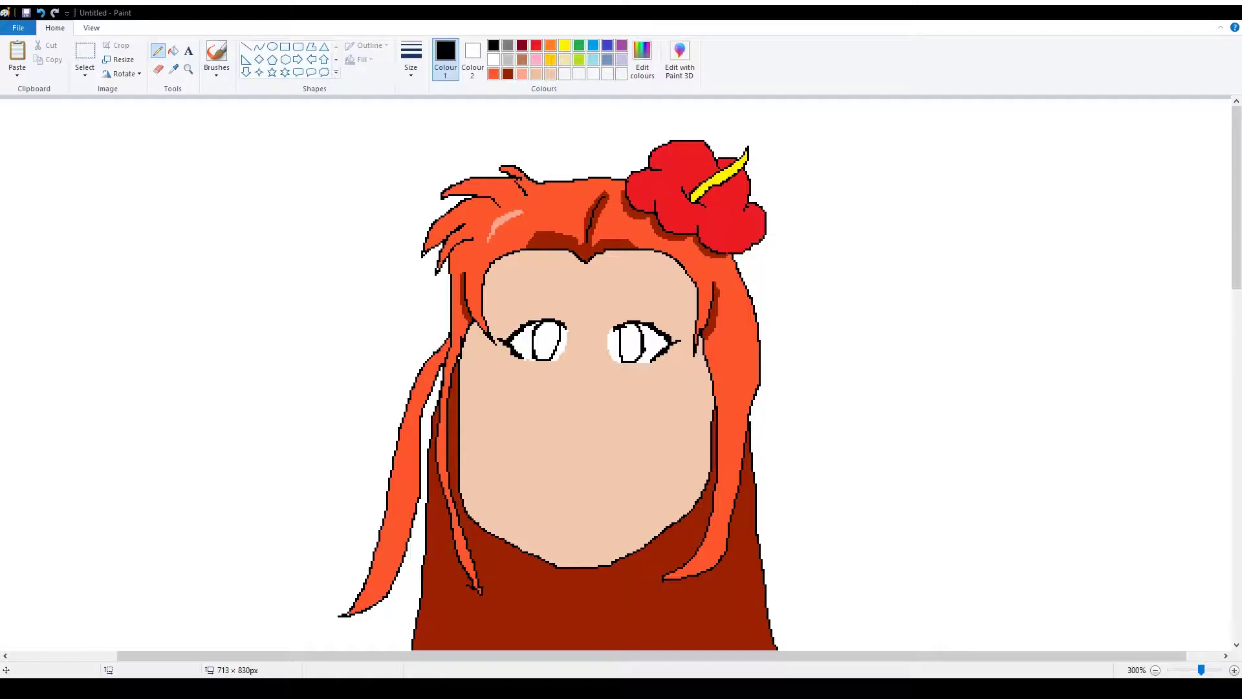
Fill both irises with a custom orange.
{"action": "left_click", "coordinate": [551, 46]}
{"action": "left_click", "coordinate": [173, 50]}
{"action": "left_click", "coordinate": [547, 343]}
{"action": "left_click", "coordinate": [629, 346]}
Draw a black pupil in each iris and add light orange highlights at the top of the irises.
{"action": "left_click", "coordinate": [158, 50]}
{"action": "left_click", "coordinate": [493, 46]}
{"action": "left_click_drag", "start_coordinate": [547, 326], "coordinate": [547, 340]}
{"action": "left_click_drag", "start_coordinate": [627, 346], "coordinate": [629, 336]}
{"action": "left_click", "coordinate": [570, 73]}
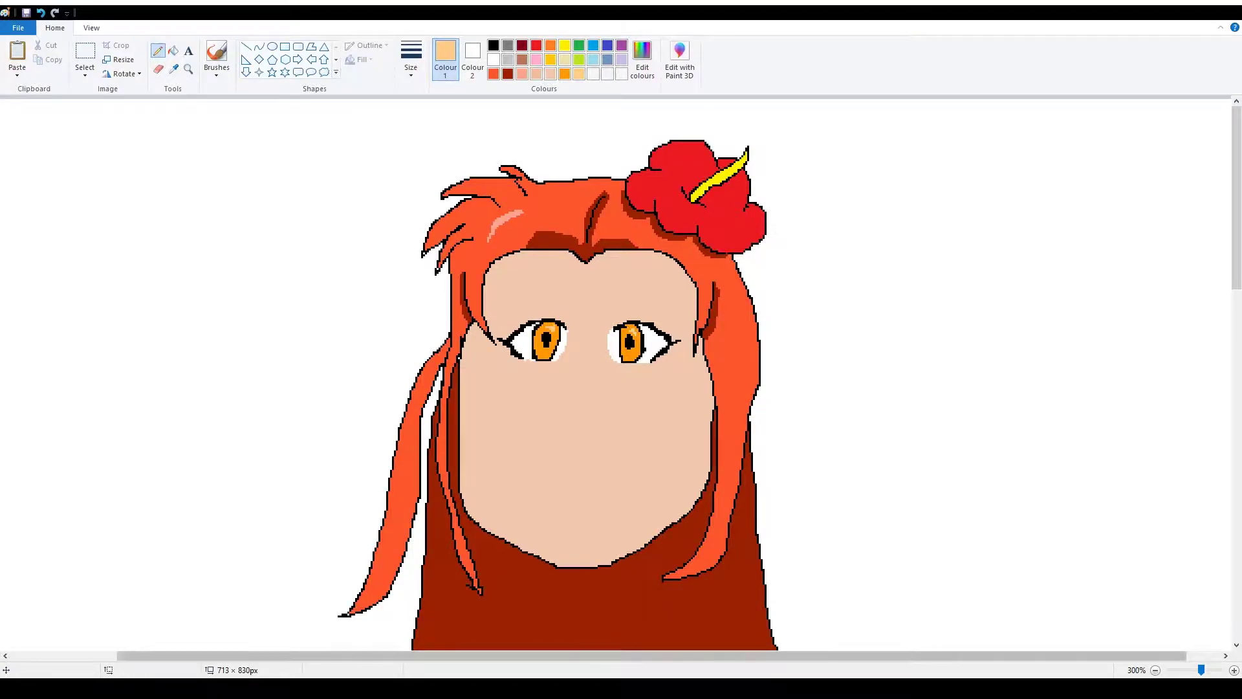
Draw a curved orange-red eyebrow above each eye.
{"action": "left_click", "coordinate": [493, 73]}
{"action": "left_click_drag", "start_coordinate": [495, 314], "coordinate": [559, 302]}
{"action": "mouse_move", "coordinate": [678, 319]}
{"action": "left_mouse_down"}
{"action": "mouse_move", "coordinate": [623, 304]}
{"action": "mouse_move", "coordinate": [666, 304]}
{"action": "left_mouse_up"}
Mix a darker skin tone, shade the forehead edges beside the hair, and draw the nose between the eyes.
{"action": "left_click", "coordinate": [551, 74]}
{"action": "left_click", "coordinate": [641, 70]}
{"action": "left_click", "coordinate": [499, 439]}
{"action": "left_click_drag", "start_coordinate": [495, 339], "coordinate": [487, 288]}
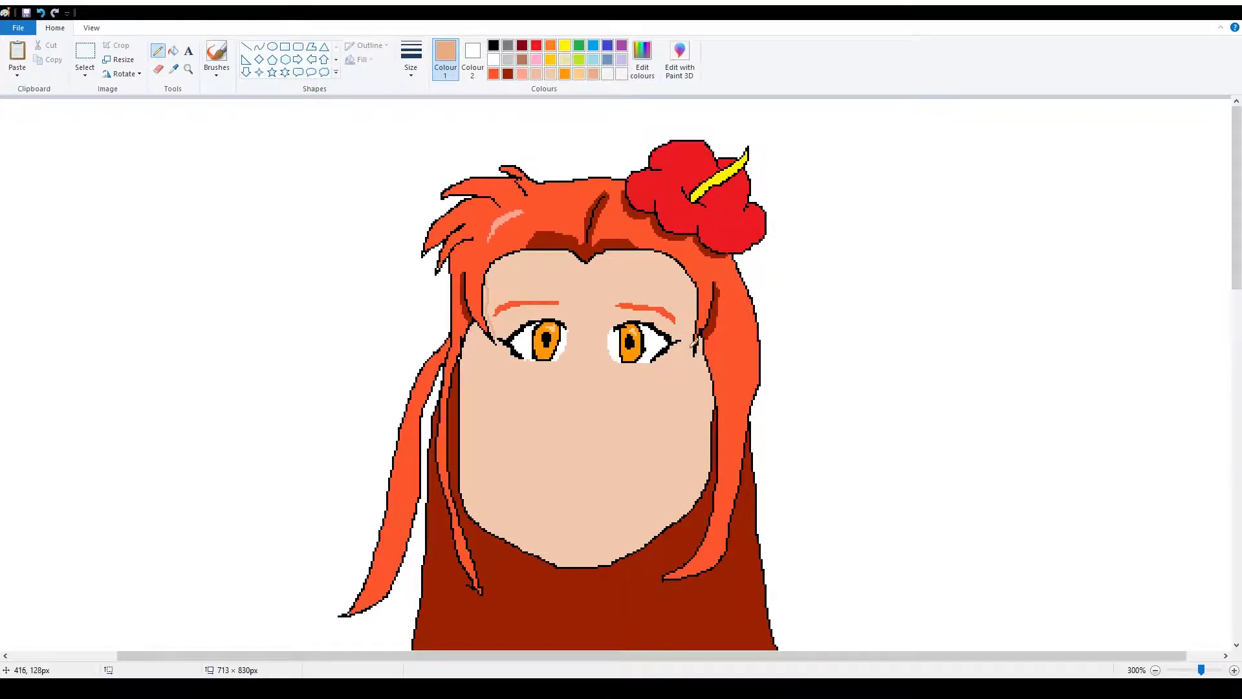
{"action": "scroll", "coordinate": [489, 301], "scroll_direction": "up", "scroll_amount": 2}
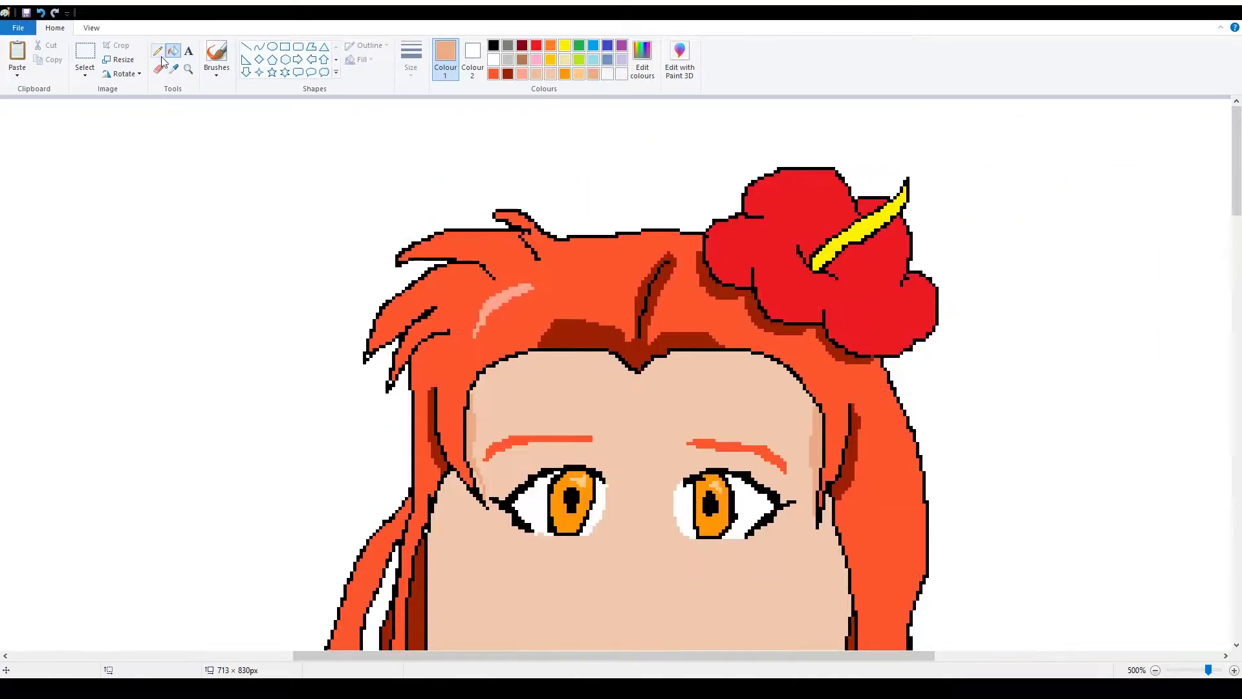
{"action": "scroll", "coordinate": [485, 480], "scroll_direction": "down", "scroll_amount": 2}
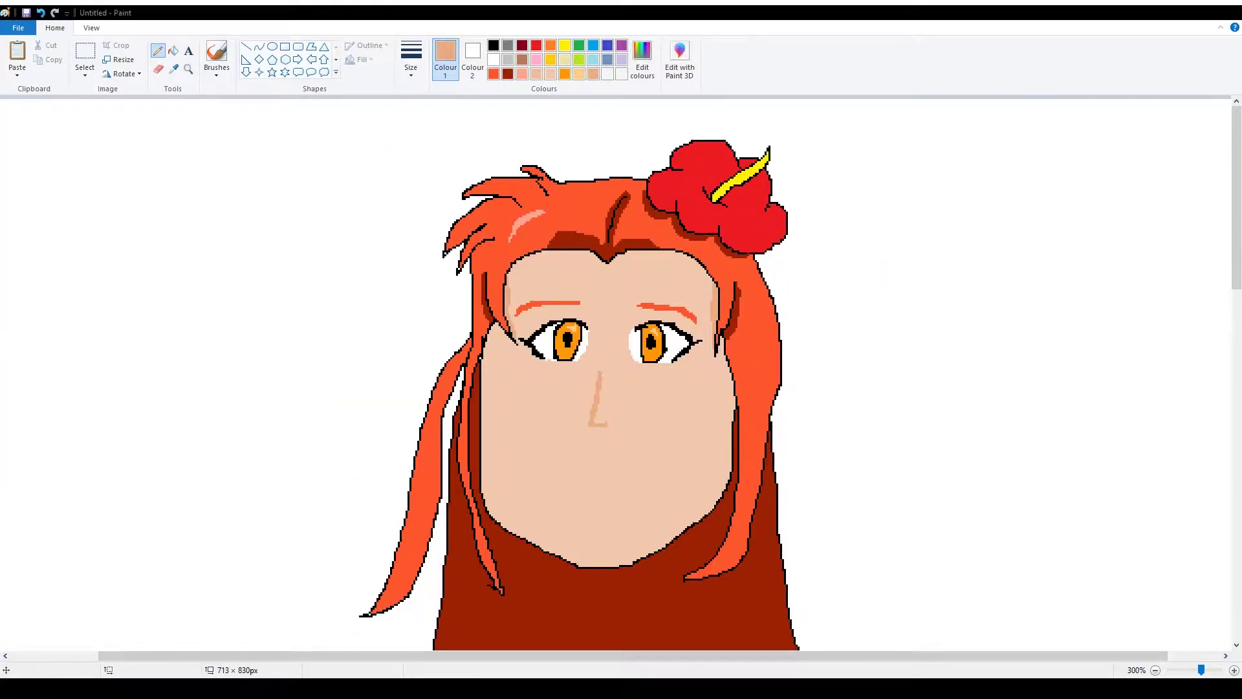
Mix a pinkish red and draw a smiling mouth with upper and lower lip lines below the nose.
{"action": "left_click", "coordinate": [537, 46]}
{"action": "left_click", "coordinate": [637, 70]}
{"action": "left_click_drag", "start_coordinate": [603, 506], "coordinate": [577, 503]}
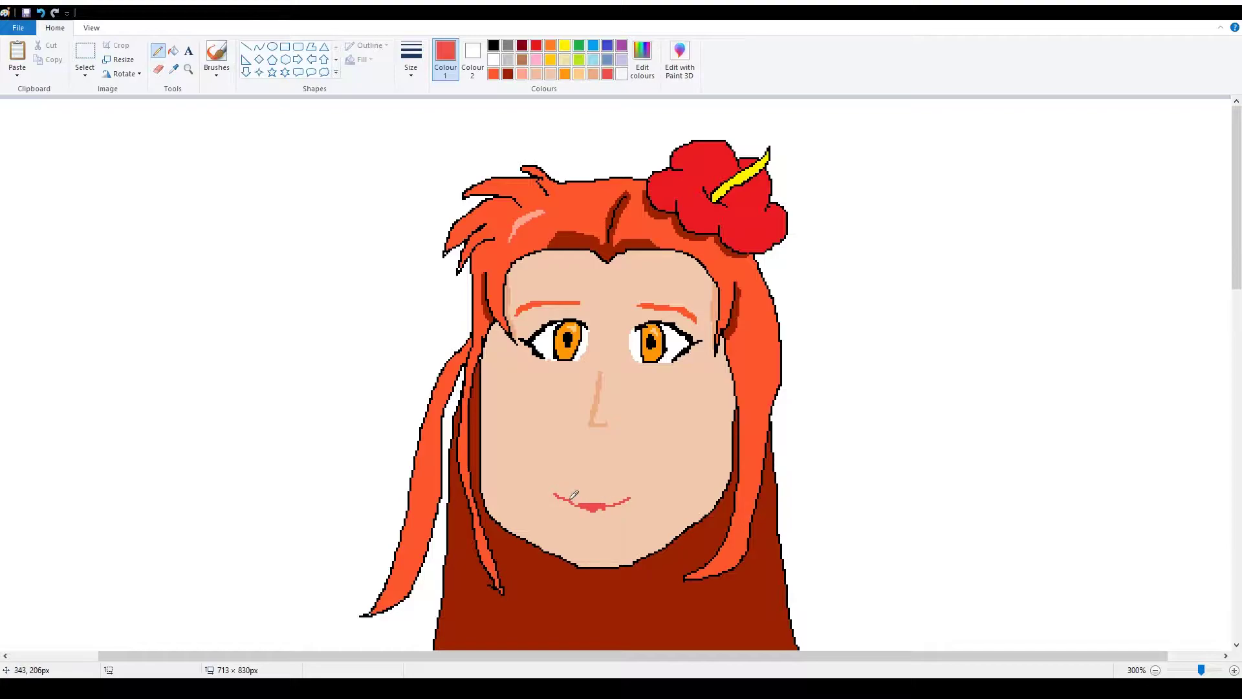
{"action": "left_click_drag", "start_coordinate": [608, 494], "coordinate": [630, 493]}
{"action": "left_click", "coordinate": [579, 73]}
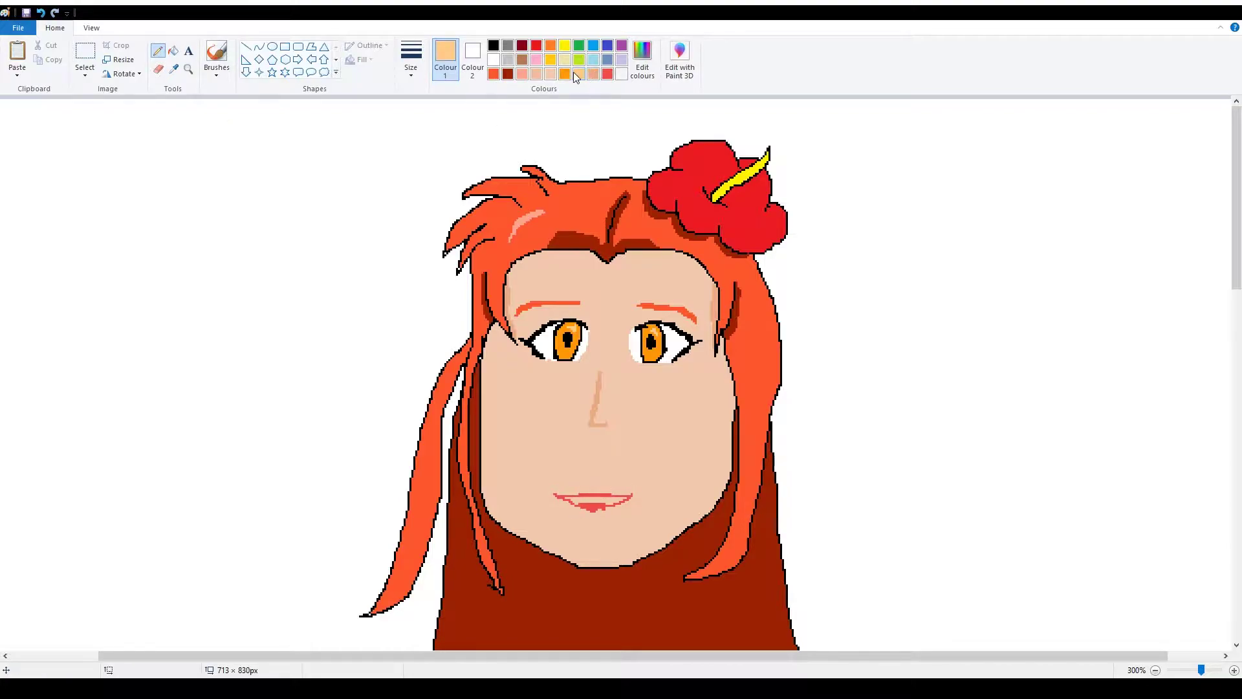
Fill the gap between the upper and lower lips with white for the teeth.
{"action": "left_click", "coordinate": [473, 59]}
{"action": "left_click", "coordinate": [173, 51]}
{"action": "left_click", "coordinate": [607, 74]}
{"action": "left_click", "coordinate": [157, 51]}
{"action": "left_click", "coordinate": [446, 58]}
{"action": "left_click", "coordinate": [609, 75]}
{"action": "left_click", "coordinate": [494, 59]}
{"action": "left_click", "coordinate": [173, 51]}
{"action": "left_click", "coordinate": [610, 499]}
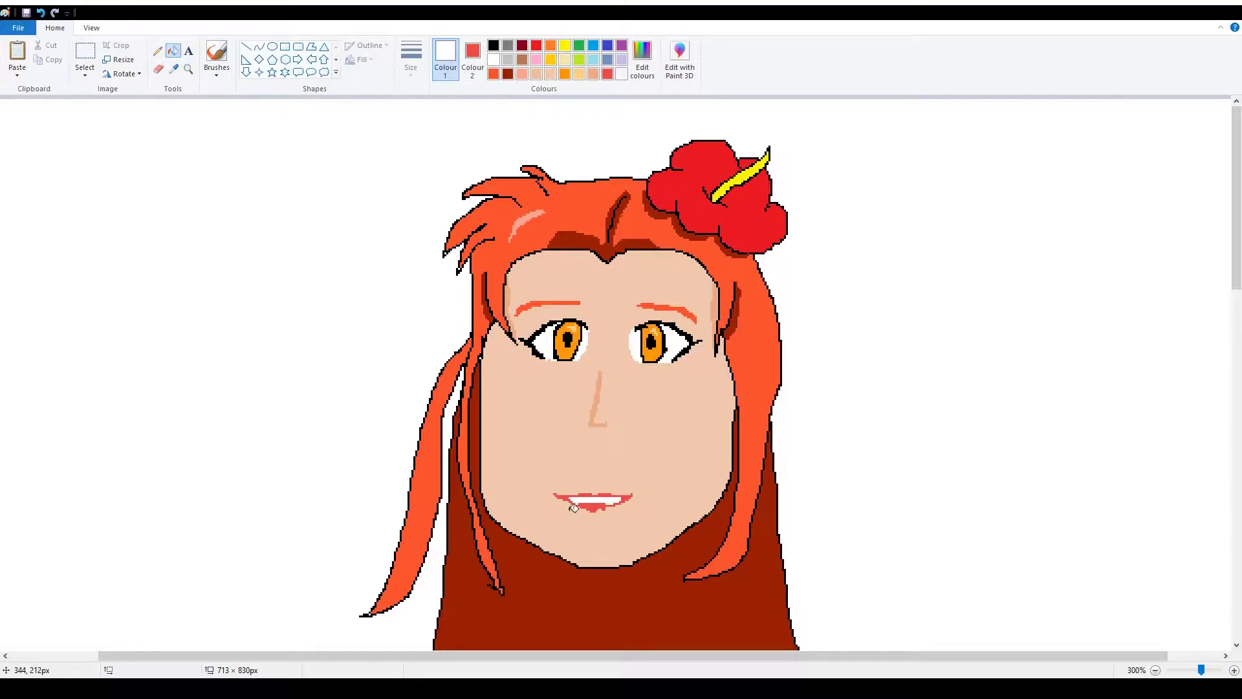
{"action": "scroll", "coordinate": [276, 454], "scroll_direction": "down", "scroll_amount": 2}
{"action": "scroll", "coordinate": [276, 454], "scroll_direction": "up", "scroll_amount": 1}
{"action": "left_click", "coordinate": [85, 53]}
{"action": "left_click_drag", "start_coordinate": [389, 322], "coordinate": [556, 415]}
{"action": "key", "text": "Up"}
{"action": "key", "text": "Up"}
{"action": "key", "text": "Up"}
{"action": "key", "text": "Up"}
{"action": "key", "text": "Up"}
{"action": "key", "text": "Up"}
{"action": "key", "text": "Up"}
{"action": "key", "text": "Up"}
{"action": "key", "text": "Up"}
{"action": "key", "text": "Up"}
{"action": "key", "text": "Up"}
{"action": "key", "text": "Up"}
{"action": "key", "text": "Up"}
{"action": "key", "text": "ctrl+z"}
Select the rectangular area around the chin and lower jaw and move it up to shorten the face.
{"action": "mouse_move", "coordinate": [389, 351]}
{"action": "left_mouse_down"}
{"action": "mouse_move", "coordinate": [551, 417]}
{"action": "mouse_move", "coordinate": [552, 399]}
{"action": "mouse_move", "coordinate": [552, 412]}
{"action": "left_mouse_up"}
{"action": "key", "text": "Up"}
{"action": "key", "text": "Up"}
{"action": "key", "text": "Up"}
{"action": "key", "text": "Up"}
{"action": "key", "text": "Up"}
{"action": "key", "text": "Up"}
{"action": "key", "text": "Up"}
{"action": "key", "text": "Up"}
{"action": "key", "text": "Up"}
{"action": "key", "text": "Up"}
{"action": "key", "text": "Up"}
{"action": "key", "text": "Up"}
{"action": "key", "text": "Up"}
{"action": "key", "text": "Up"}
{"action": "left_click", "coordinate": [647, 365]}
Erase the misaligned outline pieces along both sides of the jaw and the hair strands, using white as the background colour.
{"action": "left_click", "coordinate": [159, 70]}
{"action": "right_click", "coordinate": [494, 59]}
{"action": "scroll", "coordinate": [401, 373], "scroll_direction": "up", "scroll_amount": 2}
{"action": "left_click_drag", "start_coordinate": [674, 659], "coordinate": [716, 659]}
{"action": "mouse_move", "coordinate": [307, 326]}
{"action": "left_mouse_down"}
{"action": "mouse_move", "coordinate": [316, 398]}
{"action": "mouse_move", "coordinate": [334, 416]}
{"action": "left_mouse_up"}
{"action": "mouse_move", "coordinate": [625, 350]}
{"action": "left_mouse_down"}
{"action": "mouse_move", "coordinate": [641, 202]}
{"action": "mouse_move", "coordinate": [619, 412]}
{"action": "mouse_move", "coordinate": [631, 375]}
{"action": "left_mouse_up"}
Redraw the black outlines of the hair strands on both sides of the face with the Pencil.
{"action": "left_click", "coordinate": [158, 50]}
{"action": "left_click", "coordinate": [493, 45]}
{"action": "left_click_drag", "start_coordinate": [306, 375], "coordinate": [333, 446]}
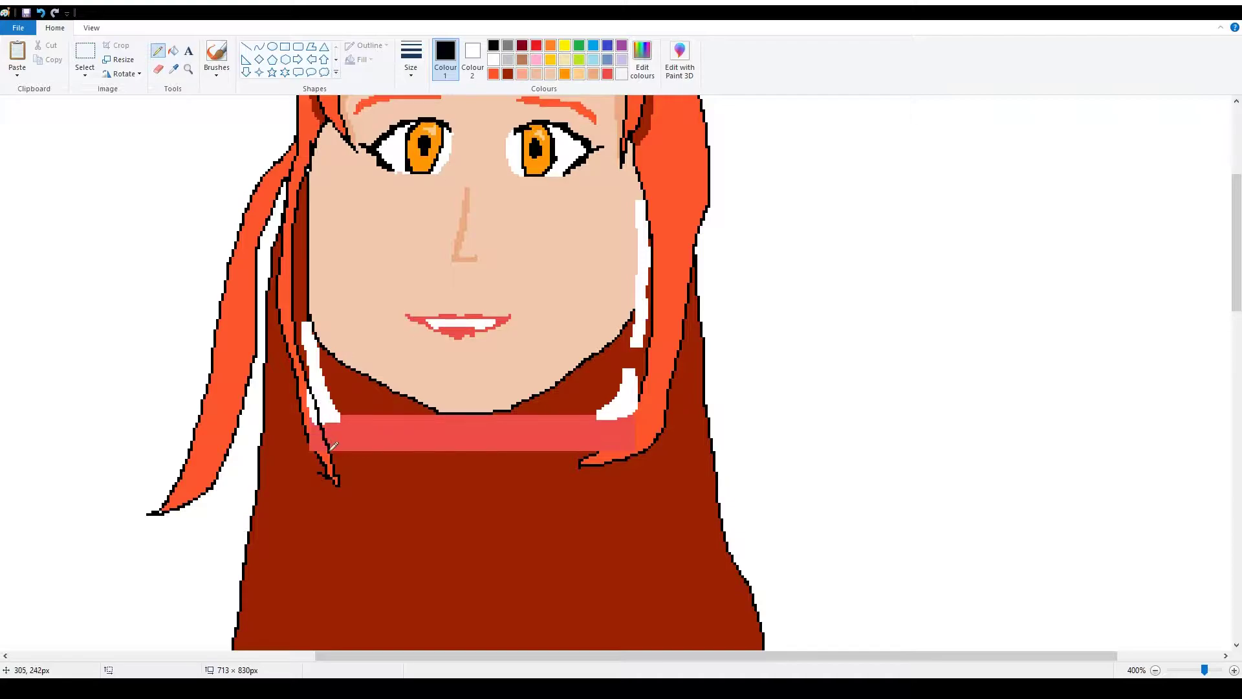
{"action": "mouse_move", "coordinate": [588, 458]}
{"action": "left_mouse_down"}
{"action": "mouse_move", "coordinate": [637, 405]}
{"action": "mouse_move", "coordinate": [649, 174]}
{"action": "left_mouse_up"}
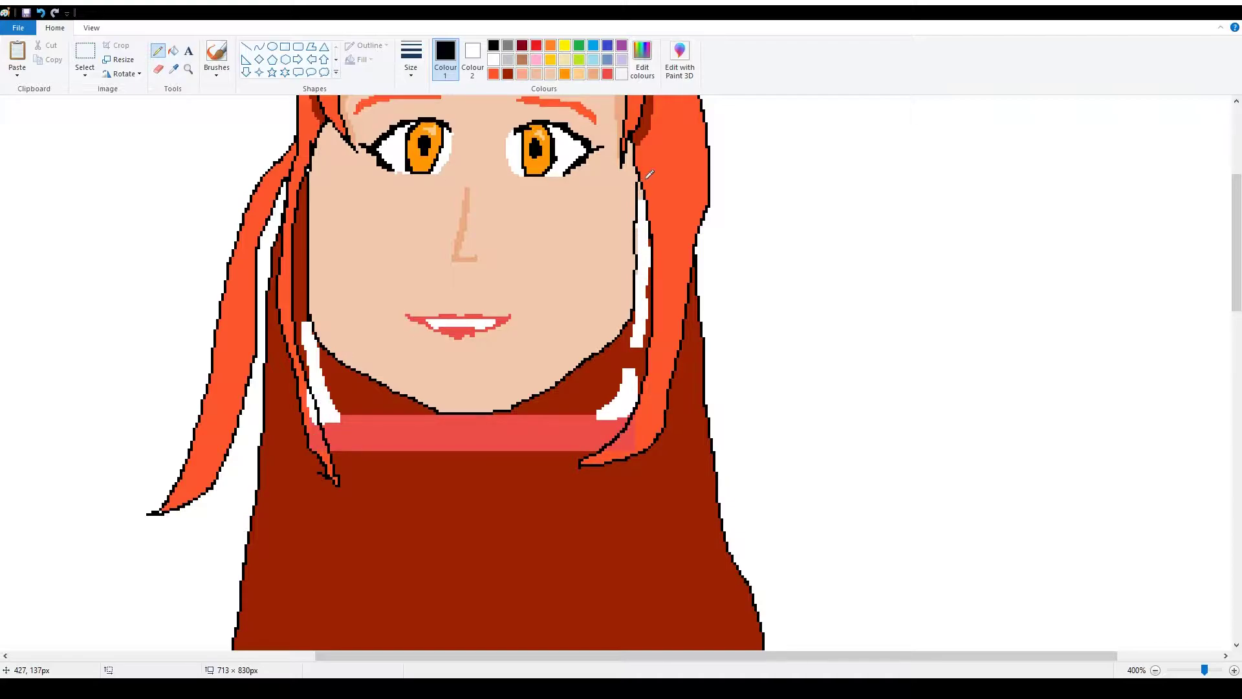
Fill the white gaps beside the face and the pinkish band under the chin with the dark red hair colour.
{"action": "left_click", "coordinate": [173, 51]}
{"action": "left_click", "coordinate": [508, 73]}
{"action": "left_click", "coordinate": [642, 298]}
{"action": "left_click", "coordinate": [642, 240]}
{"action": "left_click", "coordinate": [615, 396]}
{"action": "left_click", "coordinate": [466, 433]}
{"action": "left_click", "coordinate": [316, 368]}
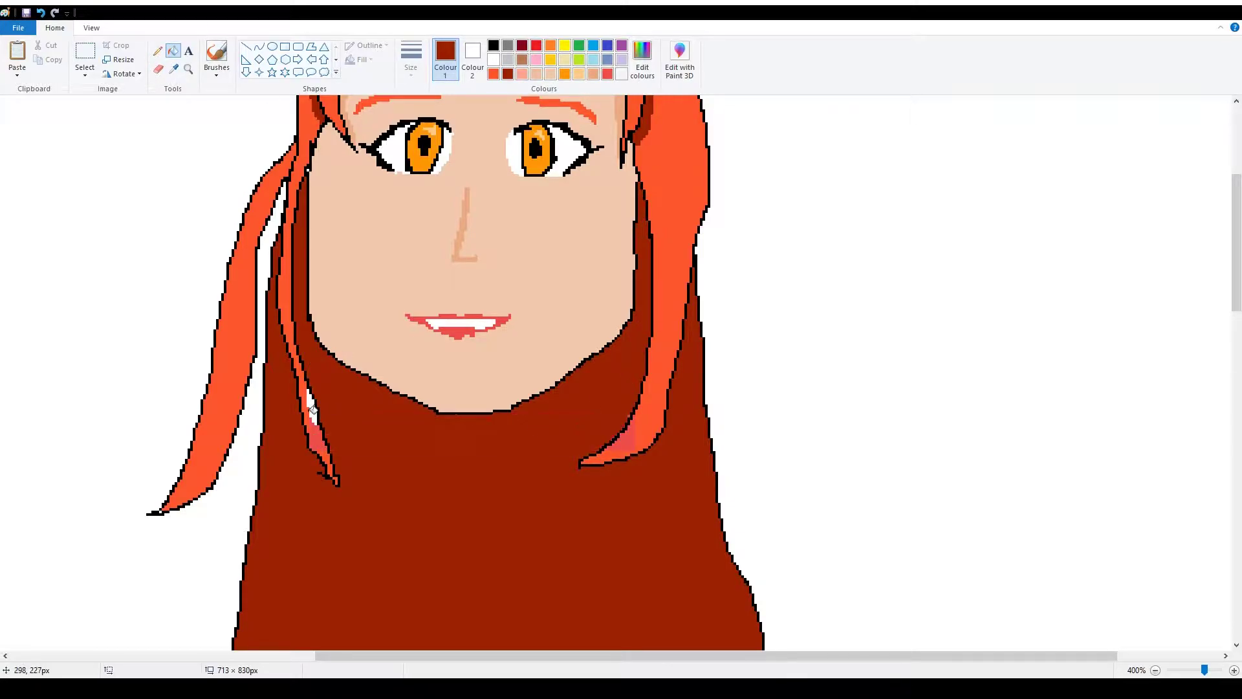
Fill the leftover pink and white patches in the front hair strands with orange-red.
{"action": "left_click", "coordinate": [593, 76]}
{"action": "left_click", "coordinate": [494, 74]}
{"action": "left_click", "coordinate": [625, 440]}
{"action": "left_click", "coordinate": [317, 442]}
{"action": "left_click", "coordinate": [311, 411]}
{"action": "scroll", "coordinate": [444, 407], "scroll_direction": "up", "scroll_amount": 1}
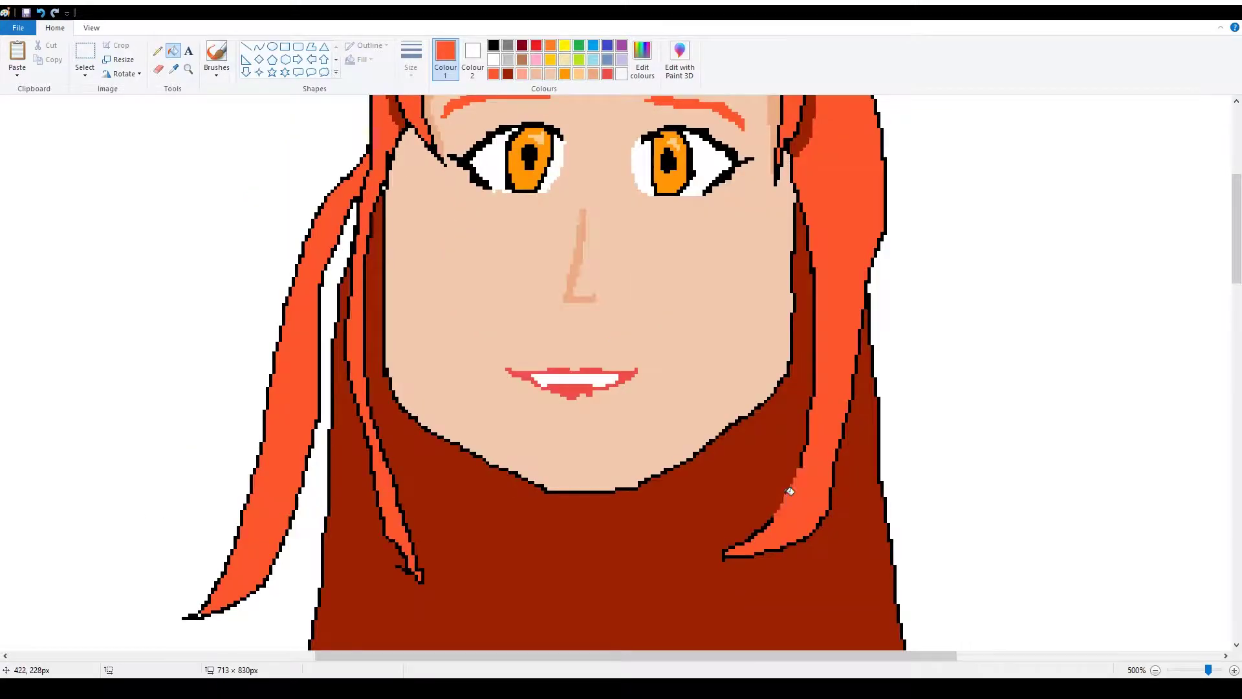
{"action": "left_click", "coordinate": [508, 78]}
{"action": "left_click", "coordinate": [161, 51]}
Draw the neck and both shoulders in black over the dark red hair below the chin.
{"action": "scroll", "coordinate": [523, 531], "scroll_direction": "down", "scroll_amount": 4, "text": "ctrl"}
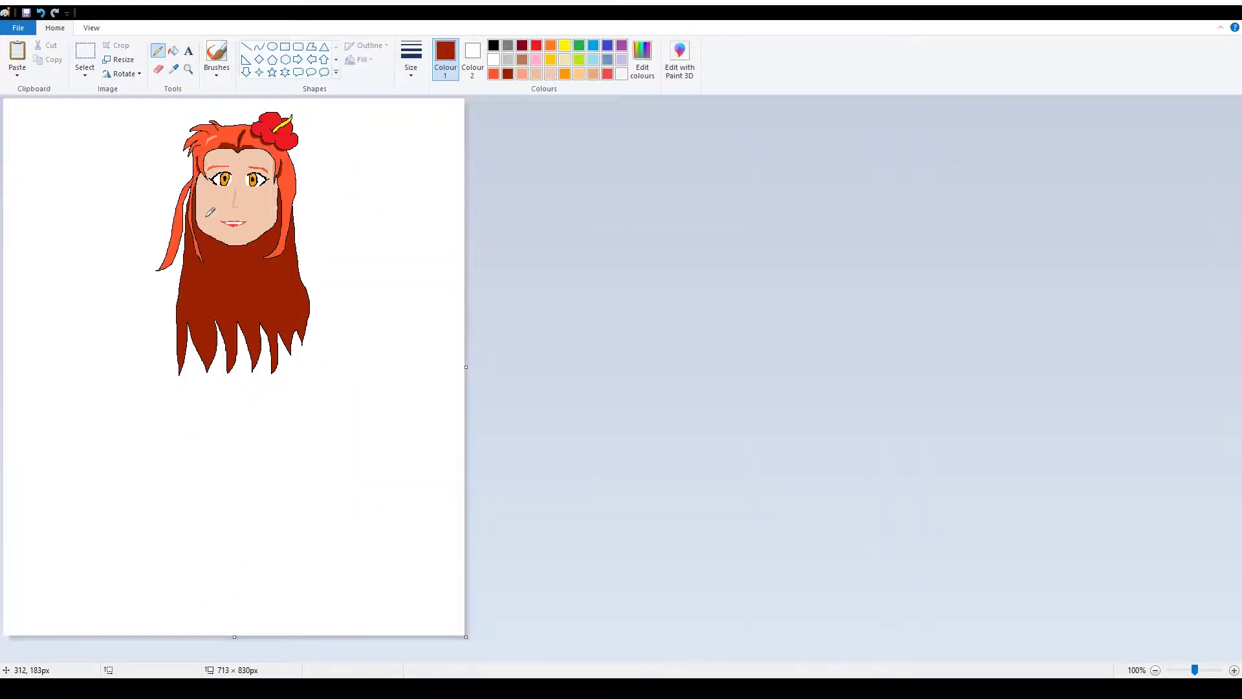
{"action": "scroll", "coordinate": [523, 531], "scroll_direction": "up", "scroll_amount": 2, "text": "ctrl"}
{"action": "scroll", "coordinate": [519, 534], "scroll_direction": "down", "scroll_amount": 1}
{"action": "scroll", "coordinate": [671, 355], "scroll_direction": "up", "scroll_amount": 1}
{"action": "left_click", "coordinate": [494, 45]}
{"action": "scroll", "coordinate": [514, 332], "scroll_direction": "down", "scroll_amount": 2}
{"action": "scroll", "coordinate": [409, 340], "scroll_direction": "down", "scroll_amount": 1}
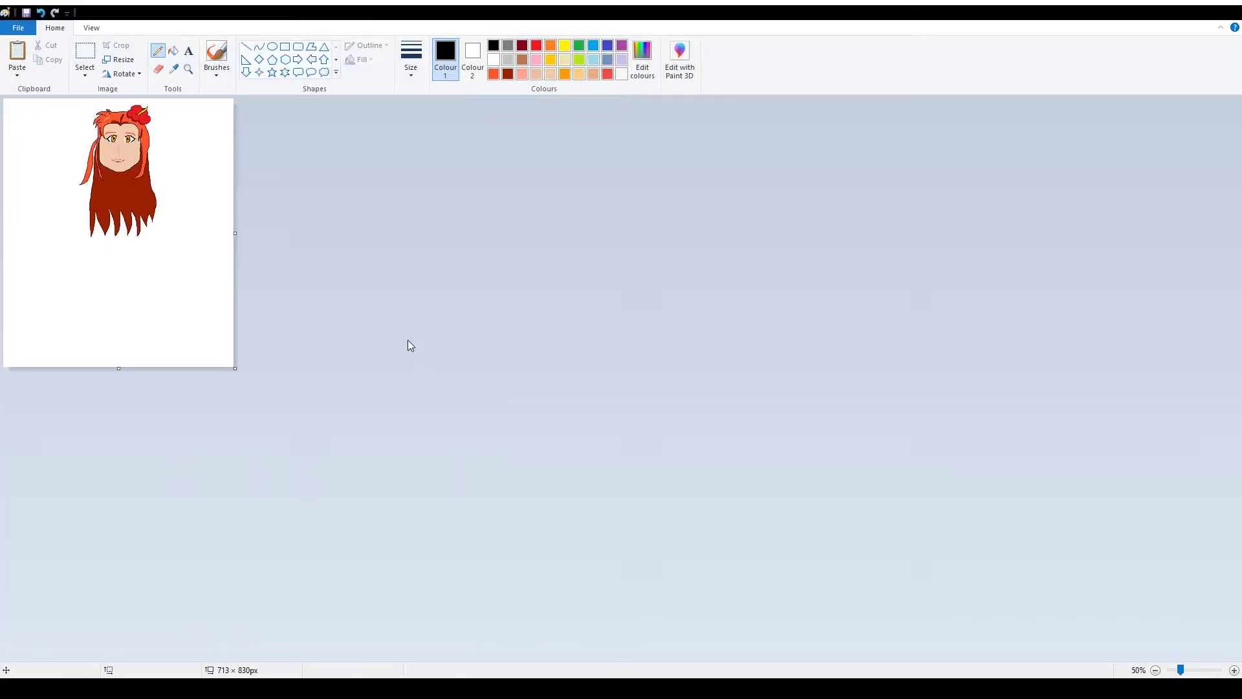
{"action": "scroll", "coordinate": [410, 340], "scroll_direction": "up", "scroll_amount": 3}
{"action": "scroll", "coordinate": [414, 335], "scroll_direction": "down", "scroll_amount": 4}
{"action": "left_click_drag", "start_coordinate": [736, 259], "coordinate": [752, 314]}
{"action": "left_click_drag", "start_coordinate": [667, 315], "coordinate": [481, 385]}
{"action": "left_click_drag", "start_coordinate": [750, 315], "coordinate": [834, 329]}
{"action": "left_click_drag", "start_coordinate": [651, 659], "coordinate": [796, 659]}
{"action": "left_click_drag", "start_coordinate": [674, 331], "coordinate": [752, 359]}
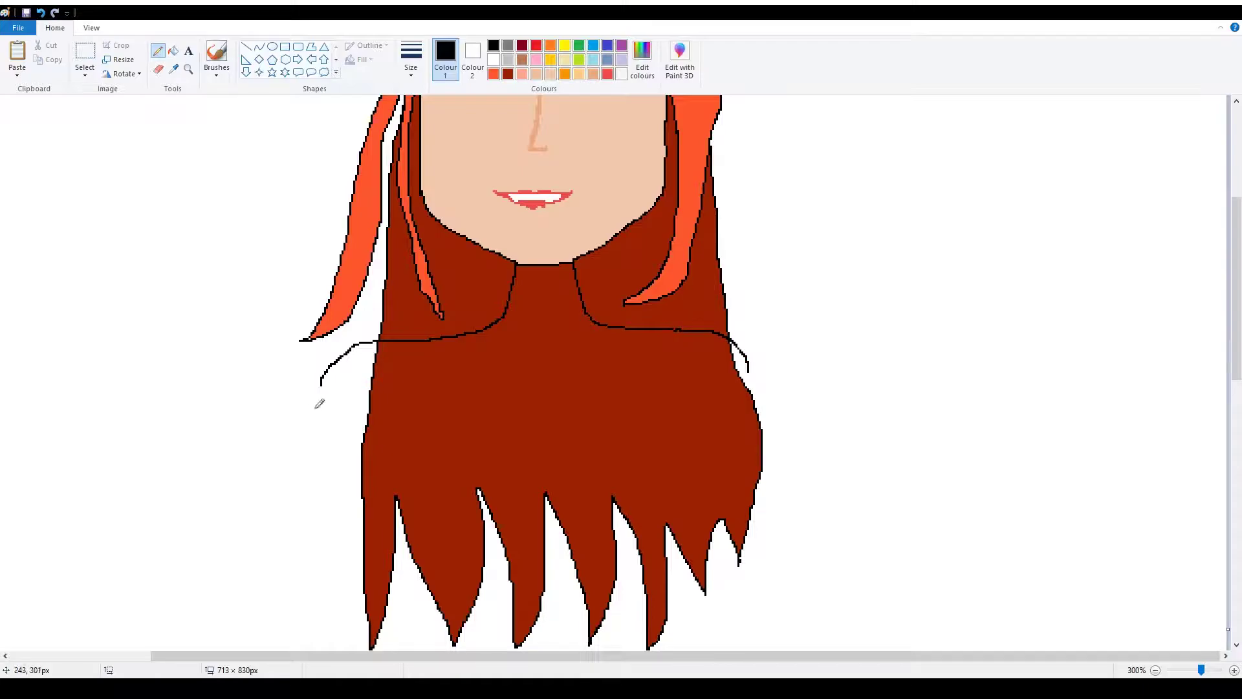
Draw the outer outline of the viewer's-left arm from the shoulder down to the wrist.
{"action": "scroll", "coordinate": [315, 408], "scroll_direction": "down", "scroll_amount": 2}
{"action": "scroll", "coordinate": [320, 473], "scroll_direction": "up", "scroll_amount": 1}
{"action": "scroll", "coordinate": [320, 473], "scroll_direction": "up", "scroll_amount": 5}
{"action": "mouse_move", "coordinate": [322, 381]}
{"action": "left_mouse_down"}
{"action": "mouse_move", "coordinate": [322, 487]}
{"action": "mouse_move", "coordinate": [293, 519]}
{"action": "left_mouse_up"}
{"action": "key", "text": "ctrl+z"}
{"action": "mouse_move", "coordinate": [321, 382]}
{"action": "left_mouse_down"}
{"action": "mouse_move", "coordinate": [312, 517]}
{"action": "mouse_move", "coordinate": [225, 628]}
{"action": "left_mouse_up"}
Draw the inner outline of the viewer's-left arm from the wrist up to the armpit.
{"action": "scroll", "coordinate": [240, 499], "scroll_direction": "down", "scroll_amount": 3}
{"action": "mouse_move", "coordinate": [225, 485]}
{"action": "left_mouse_down"}
{"action": "mouse_move", "coordinate": [199, 498]}
{"action": "mouse_move", "coordinate": [336, 355]}
{"action": "mouse_move", "coordinate": [339, 286]}
{"action": "mouse_move", "coordinate": [321, 414]}
{"action": "left_mouse_up"}
{"action": "left_click", "coordinate": [159, 69]}
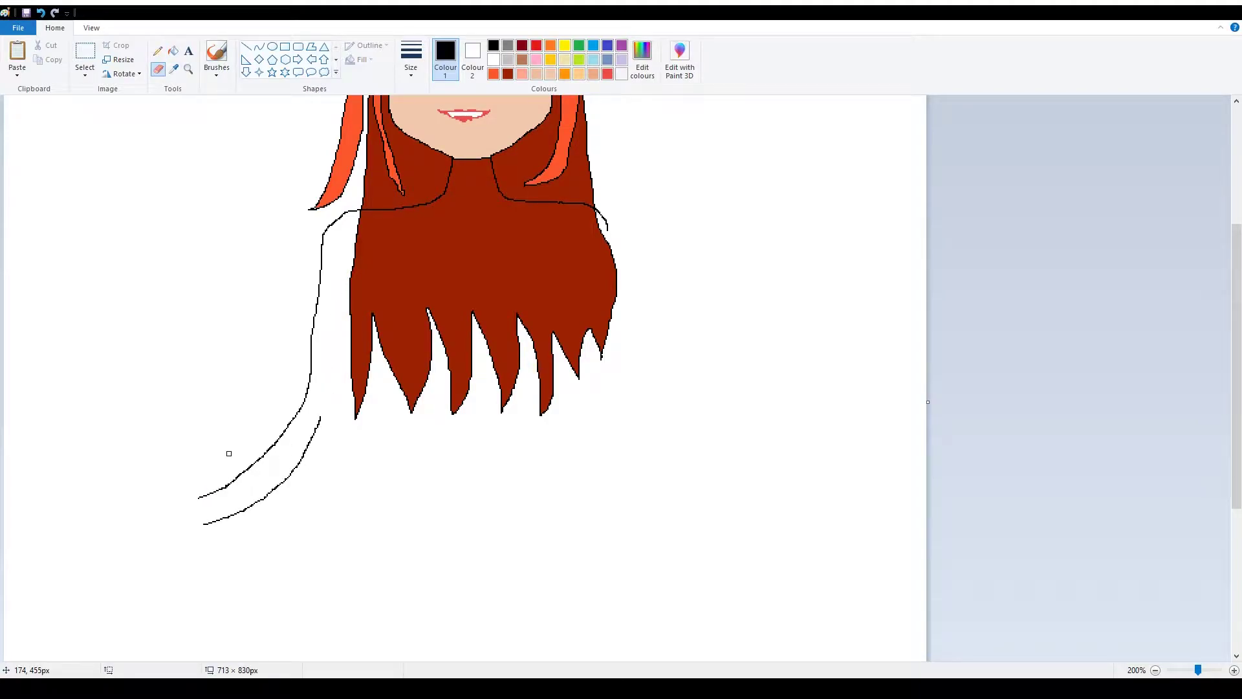
{"action": "mouse_move", "coordinate": [322, 407]}
{"action": "left_mouse_down"}
{"action": "mouse_move", "coordinate": [230, 513]}
{"action": "mouse_move", "coordinate": [289, 488]}
{"action": "left_mouse_up"}
{"action": "left_click", "coordinate": [158, 51]}
{"action": "key", "text": "ctrl+z"}
{"action": "mouse_move", "coordinate": [206, 523]}
{"action": "left_mouse_down"}
{"action": "mouse_move", "coordinate": [283, 493]}
{"action": "mouse_move", "coordinate": [347, 290]}
{"action": "left_mouse_up"}
{"action": "key", "text": "ctrl+z"}
Draw the outer and inner outlines of the viewer's-right arm, erasing the stray line near the armpit.
{"action": "mouse_move", "coordinate": [609, 227]}
{"action": "left_mouse_down"}
{"action": "mouse_move", "coordinate": [618, 382]}
{"action": "mouse_move", "coordinate": [678, 498]}
{"action": "mouse_move", "coordinate": [660, 457]}
{"action": "mouse_move", "coordinate": [729, 502]}
{"action": "mouse_move", "coordinate": [596, 396]}
{"action": "mouse_move", "coordinate": [593, 278]}
{"action": "left_mouse_up"}
{"action": "left_click", "coordinate": [158, 69]}
{"action": "left_click", "coordinate": [158, 51]}
{"action": "left_click", "coordinate": [158, 69]}
{"action": "mouse_move", "coordinate": [593, 280]}
{"action": "left_mouse_down"}
{"action": "mouse_move", "coordinate": [596, 343]}
{"action": "mouse_move", "coordinate": [580, 262]}
{"action": "left_mouse_up"}
{"action": "left_click", "coordinate": [158, 51]}
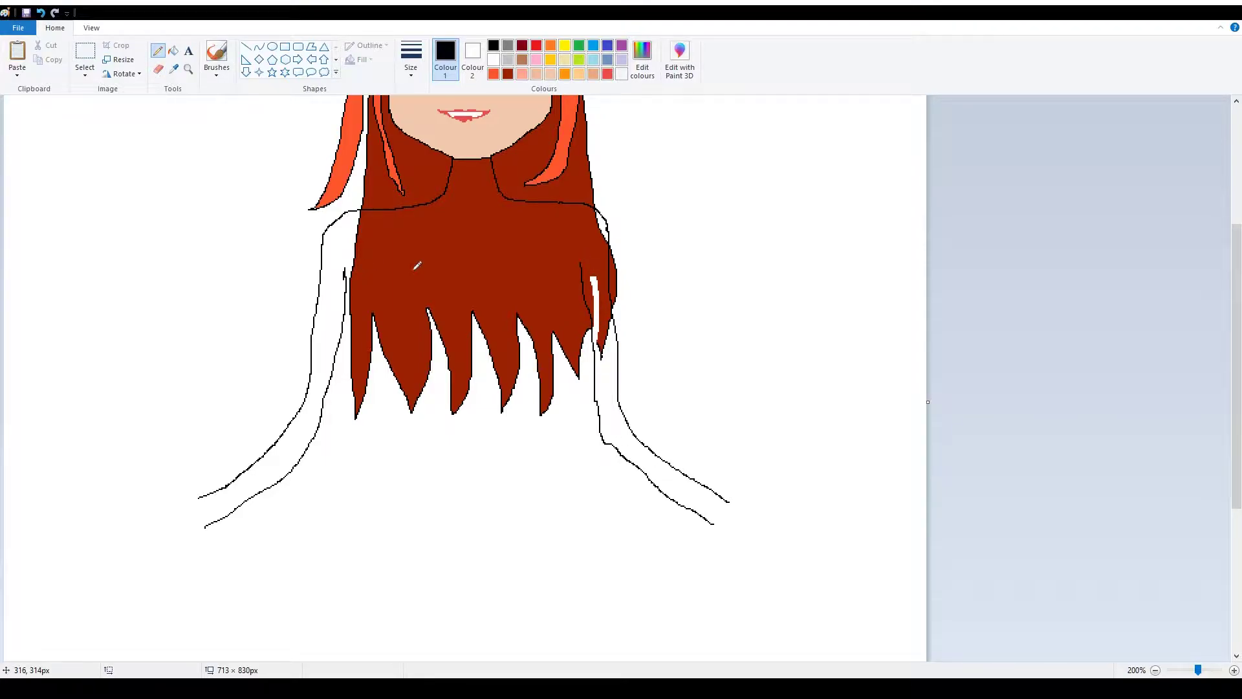
Fill the hair below the shoulders with white and erase its remaining outlines around the torso and arms.
{"action": "left_click", "coordinate": [494, 60]}
{"action": "left_click", "coordinate": [173, 51]}
{"action": "left_click", "coordinate": [477, 250]}
{"action": "left_click", "coordinate": [158, 69]}
{"action": "mouse_move", "coordinate": [361, 213]}
{"action": "left_mouse_down"}
{"action": "mouse_move", "coordinate": [354, 258]}
{"action": "mouse_move", "coordinate": [378, 332]}
{"action": "mouse_move", "coordinate": [540, 388]}
{"action": "mouse_move", "coordinate": [579, 347]}
{"action": "left_mouse_up"}
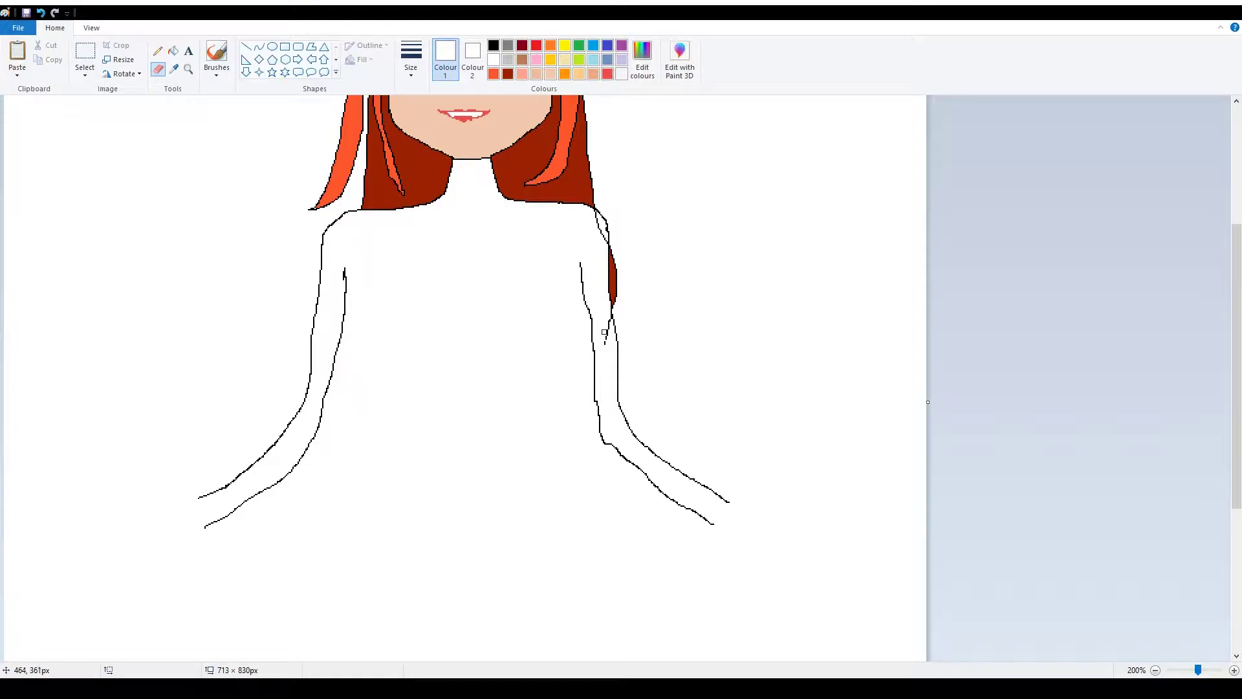
{"action": "mouse_move", "coordinate": [617, 289]}
{"action": "left_mouse_down"}
{"action": "mouse_move", "coordinate": [609, 249]}
{"action": "mouse_move", "coordinate": [614, 285]}
{"action": "left_mouse_up"}
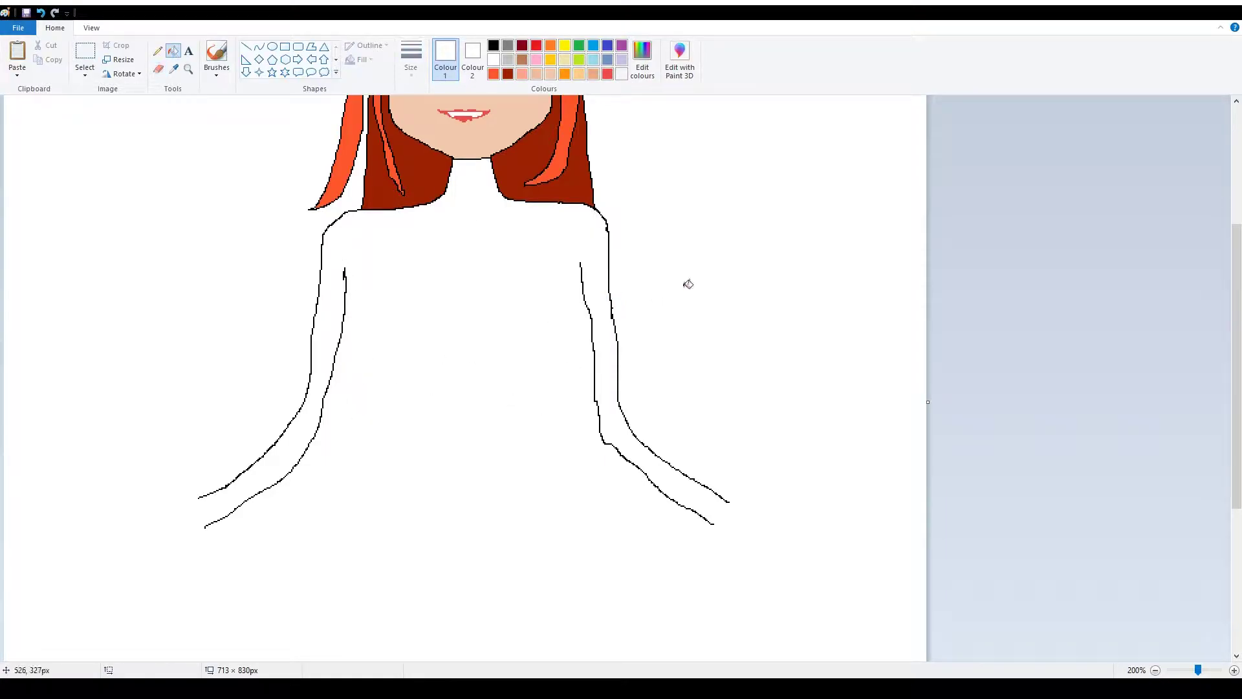
Draw the dress in black, with both sides running from the armpits to a flared skirt and a hem across the bottom.
{"action": "left_click", "coordinate": [158, 51]}
{"action": "left_click", "coordinate": [493, 45]}
{"action": "mouse_move", "coordinate": [344, 268]}
{"action": "left_mouse_down"}
{"action": "mouse_move", "coordinate": [344, 478]}
{"action": "mouse_move", "coordinate": [277, 641]}
{"action": "left_mouse_up"}
{"action": "scroll", "coordinate": [149, 502], "scroll_direction": "down", "scroll_amount": 1}
{"action": "left_click_drag", "start_coordinate": [139, 488], "coordinate": [114, 550]}
{"action": "left_click_drag", "start_coordinate": [290, 295], "coordinate": [329, 542]}
{"action": "left_click_drag", "start_coordinate": [113, 550], "coordinate": [330, 543]}
Draw two legs from the skirt hem down to the bottom edge of the canvas.
{"action": "mouse_move", "coordinate": [163, 555]}
{"action": "left_mouse_down"}
{"action": "mouse_move", "coordinate": [157, 635]}
{"action": "mouse_move", "coordinate": [185, 632]}
{"action": "left_mouse_up"}
{"action": "left_click_drag", "start_coordinate": [267, 548], "coordinate": [263, 633]}
{"action": "left_click_drag", "start_coordinate": [288, 544], "coordinate": [284, 633]}
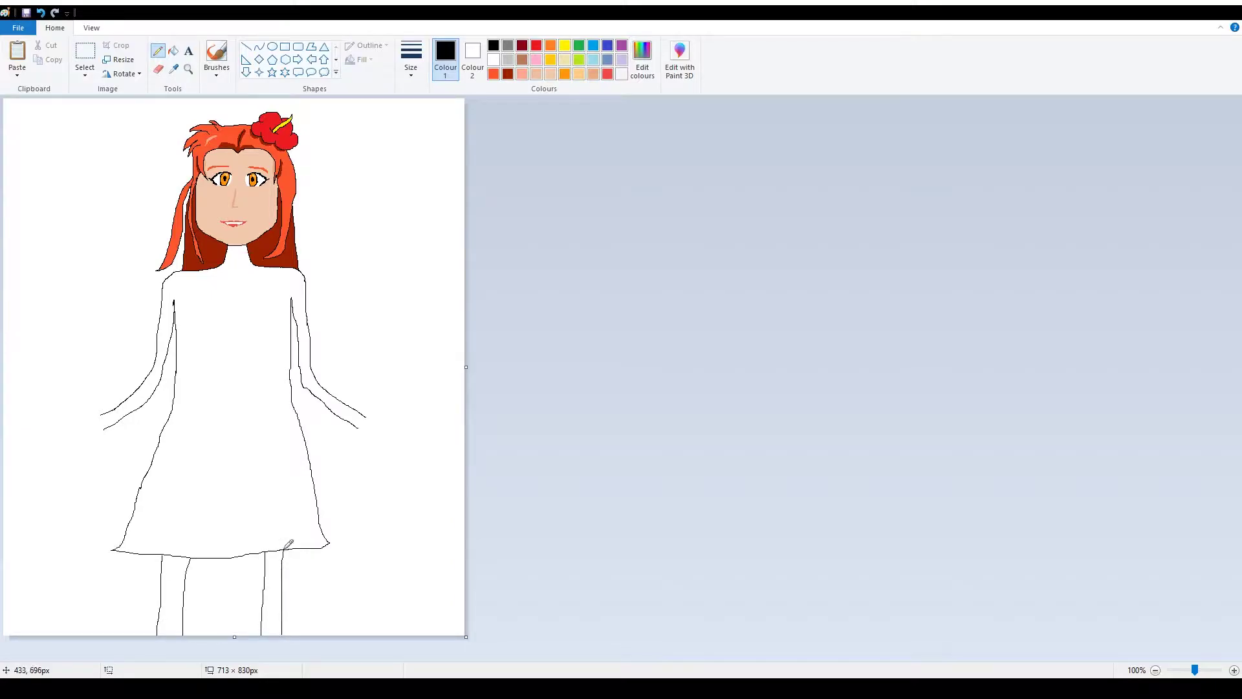
Draw the short sleeve hems across the upper arms and a waistband across the dress.
{"action": "scroll", "coordinate": [284, 633], "scroll_direction": "up", "scroll_amount": 1, "text": "ctrl"}
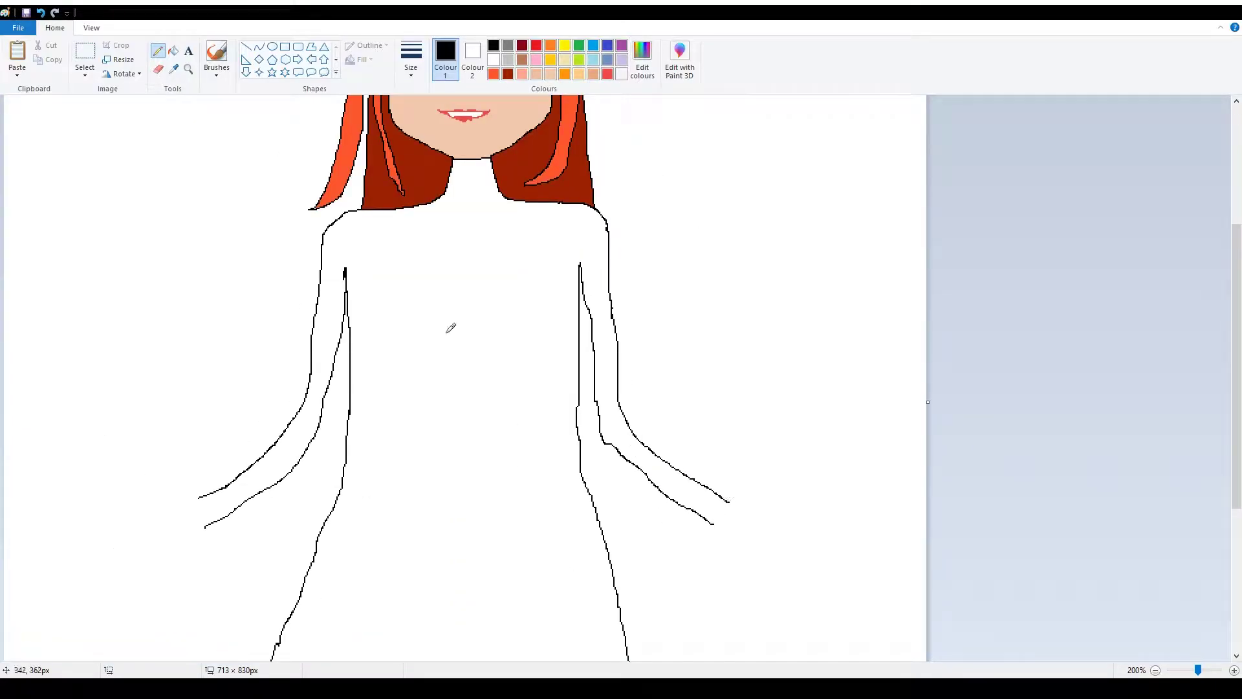
{"action": "scroll", "coordinate": [519, 364], "scroll_direction": "down", "scroll_amount": 5}
{"action": "scroll", "coordinate": [430, 402], "scroll_direction": "up", "scroll_amount": 5}
{"action": "left_click_drag", "start_coordinate": [317, 313], "coordinate": [346, 313]}
{"action": "left_click_drag", "start_coordinate": [350, 411], "coordinate": [579, 402]}
{"action": "left_click_drag", "start_coordinate": [580, 457], "coordinate": [346, 461]}
Draw the sash's flowing ends behind the viewer's-right arm and an open hand with fingers at its wrist.
{"action": "mouse_move", "coordinate": [581, 460]}
{"action": "left_mouse_down"}
{"action": "mouse_move", "coordinate": [667, 576]}
{"action": "mouse_move", "coordinate": [704, 518]}
{"action": "left_mouse_up"}
{"action": "mouse_move", "coordinate": [712, 488]}
{"action": "left_mouse_down"}
{"action": "mouse_move", "coordinate": [734, 471]}
{"action": "mouse_move", "coordinate": [619, 403]}
{"action": "left_mouse_up"}
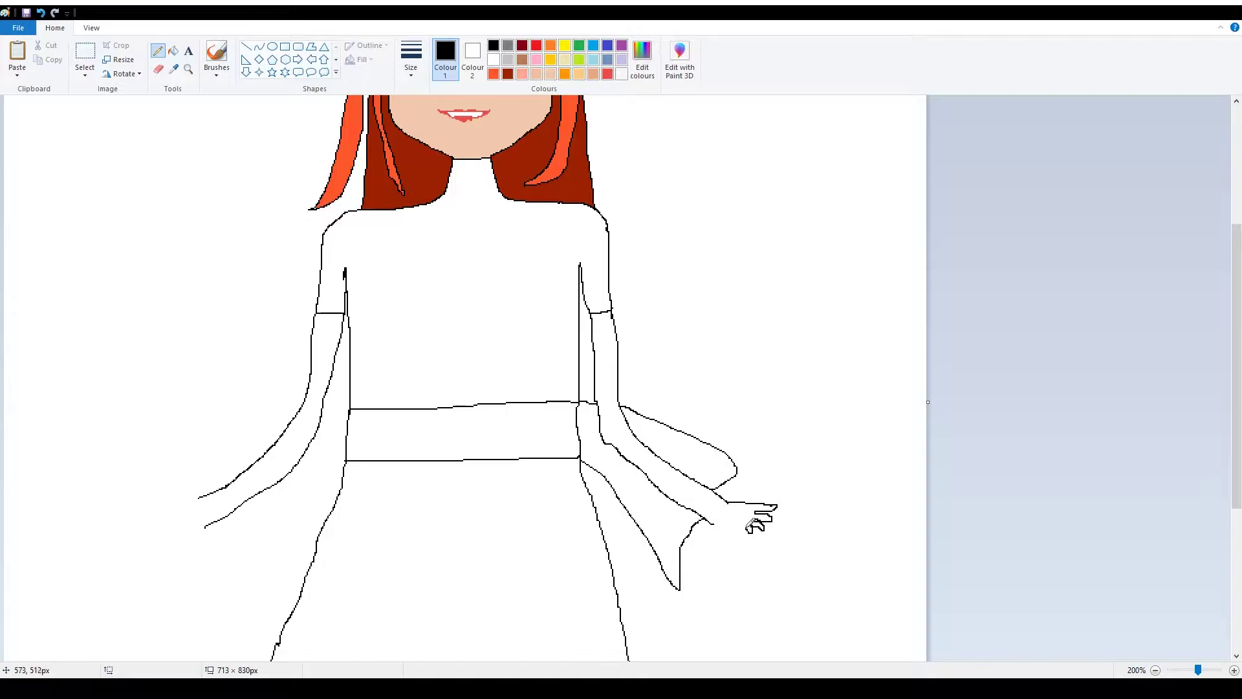
{"action": "mouse_move", "coordinate": [712, 525]}
{"action": "left_mouse_down"}
{"action": "mouse_move", "coordinate": [727, 557]}
{"action": "mouse_move", "coordinate": [729, 529]}
{"action": "left_mouse_up"}
{"action": "mouse_move", "coordinate": [197, 497]}
{"action": "left_mouse_down"}
{"action": "mouse_move", "coordinate": [148, 542]}
{"action": "mouse_move", "coordinate": [167, 504]}
{"action": "mouse_move", "coordinate": [128, 506]}
{"action": "left_mouse_up"}
{"action": "key", "text": "ctrl+z"}
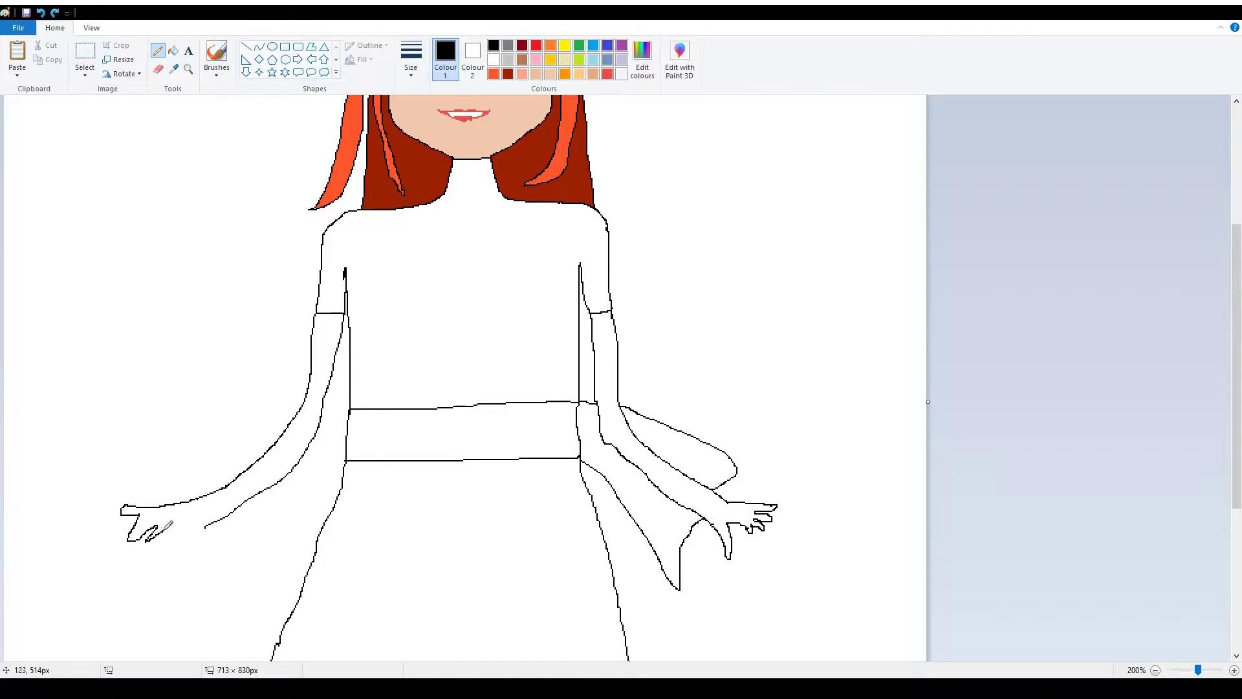
{"action": "mouse_move", "coordinate": [177, 537]}
{"action": "left_mouse_down"}
{"action": "mouse_move", "coordinate": [155, 532]}
{"action": "mouse_move", "coordinate": [177, 544]}
{"action": "mouse_move", "coordinate": [156, 517]}
{"action": "mouse_move", "coordinate": [146, 530]}
{"action": "mouse_move", "coordinate": [159, 539]}
{"action": "mouse_move", "coordinate": [128, 545]}
{"action": "mouse_move", "coordinate": [155, 536]}
{"action": "left_mouse_up"}
{"action": "key", "text": "ctrl+z"}
{"action": "key", "text": "ctrl+z"}
{"action": "key", "text": "ctrl+z"}
{"action": "key", "text": "ctrl+z"}
{"action": "key", "text": "ctrl+z"}
Draw the viewer's-left hand with downward-pointing fingers, erasing the stray line between them.
{"action": "left_click", "coordinate": [159, 69]}
{"action": "left_click", "coordinate": [146, 530]}
{"action": "left_click", "coordinate": [158, 51]}
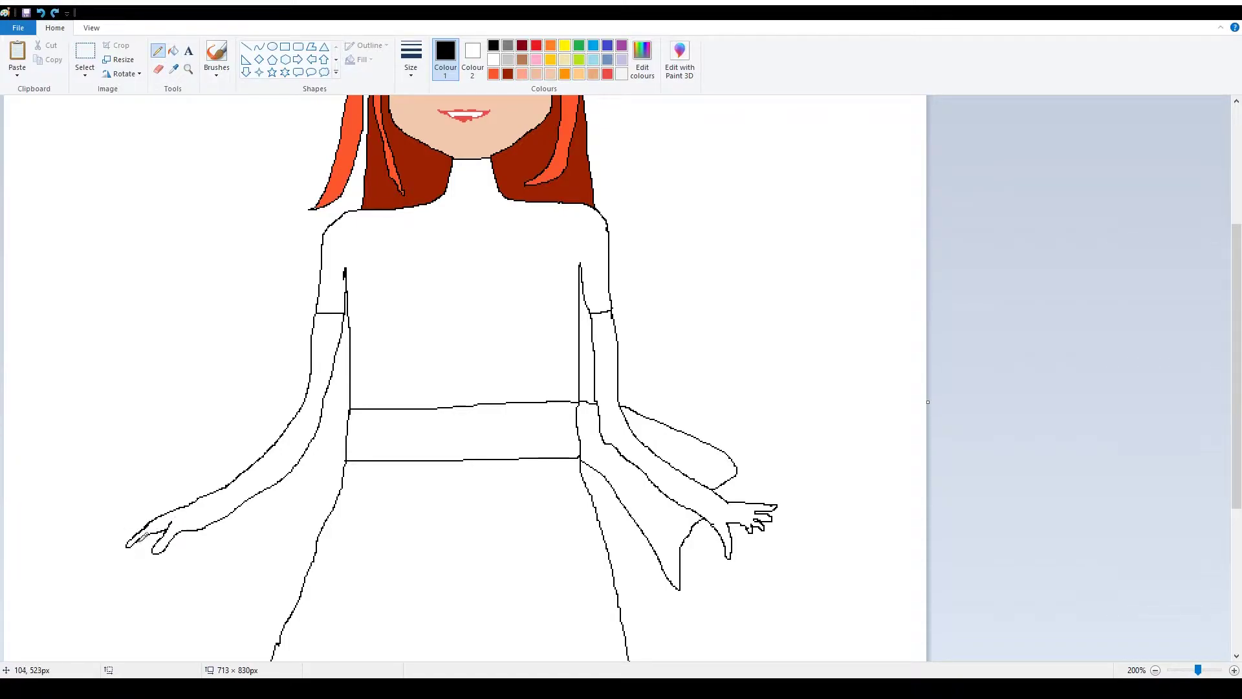
{"action": "left_click_drag", "start_coordinate": [149, 533], "coordinate": [160, 527]}
Fill the viewer's-left arm and hand below the sleeve with the light skin tone.
{"action": "scroll", "coordinate": [541, 245], "scroll_direction": "up", "scroll_amount": 3}
{"action": "scroll", "coordinate": [541, 243], "scroll_direction": "down", "scroll_amount": 1}
{"action": "left_click", "coordinate": [550, 74]}
{"action": "left_click", "coordinate": [173, 52]}
{"action": "left_click", "coordinate": [291, 537]}
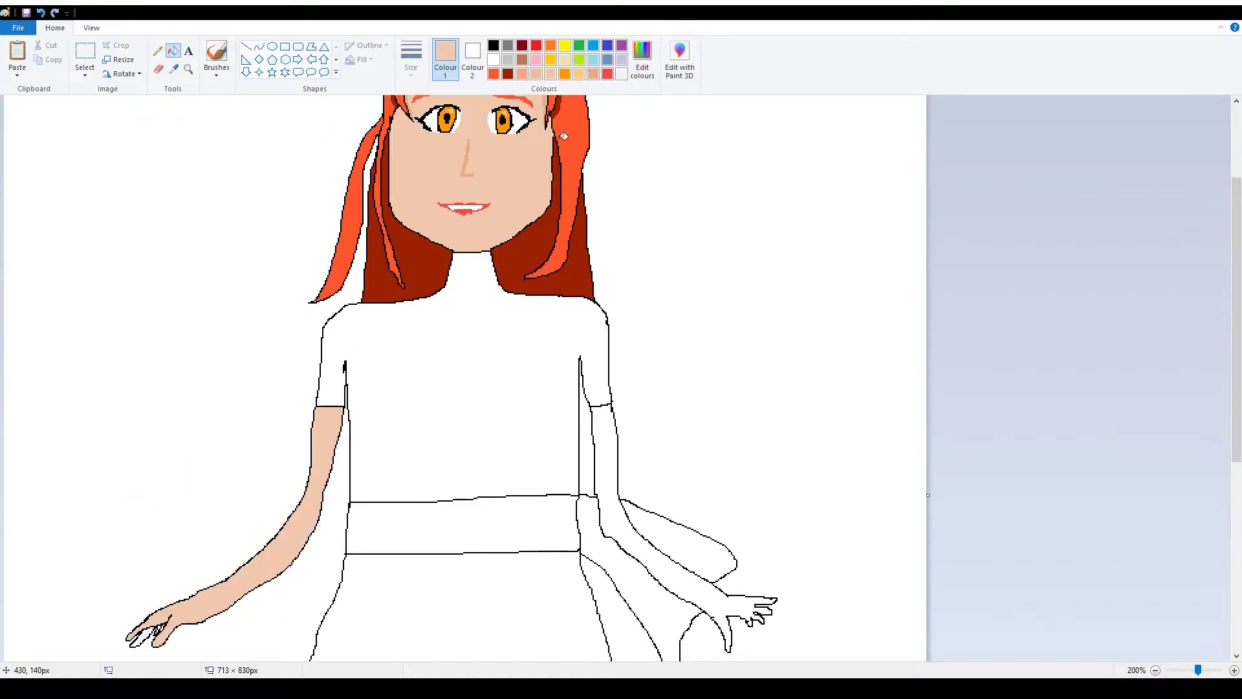
Sample the nose's darker skin tone and shade the inner fingers of the viewer's-left hand with it.
{"action": "scroll", "coordinate": [562, 135], "scroll_direction": "up", "scroll_amount": 3}
{"action": "left_click", "coordinate": [174, 69]}
{"action": "left_click", "coordinate": [467, 303]}
{"action": "scroll", "coordinate": [167, 507], "scroll_direction": "down", "scroll_amount": 3}
{"action": "scroll", "coordinate": [167, 507], "scroll_direction": "up", "scroll_amount": 2}
{"action": "left_click", "coordinate": [158, 51]}
{"action": "left_click_drag", "start_coordinate": [320, 329], "coordinate": [310, 335]}
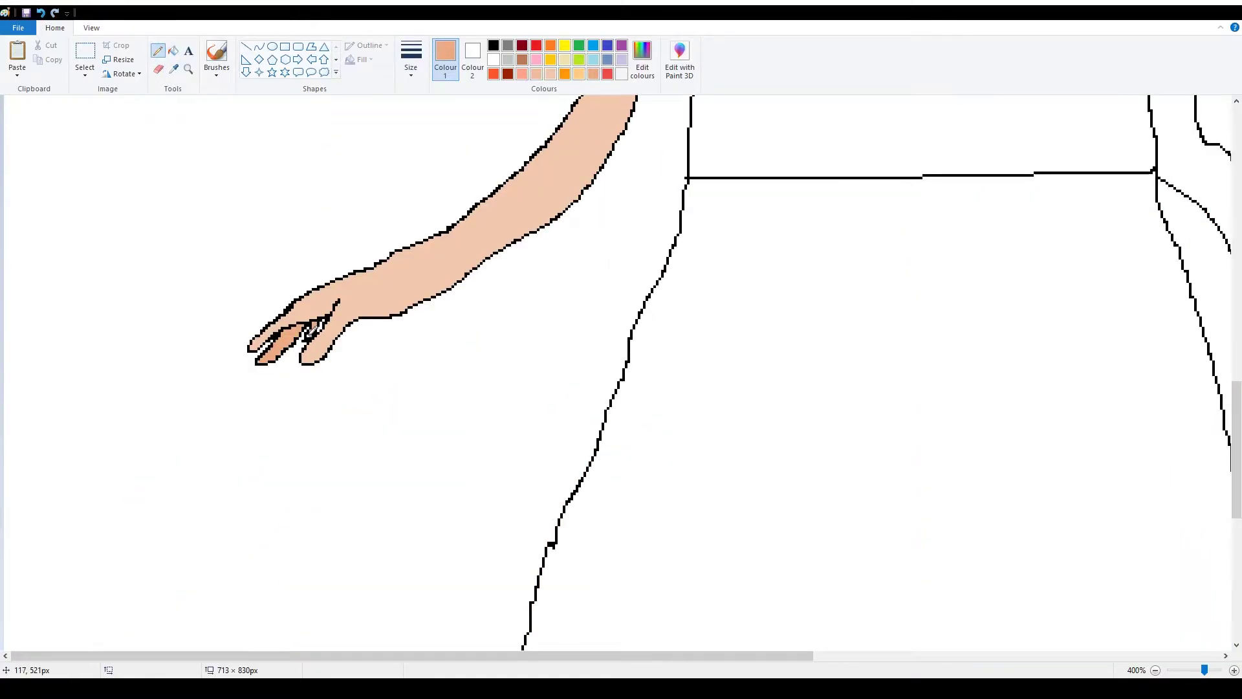
Erase the bend of the viewer's-left arm and redraw the elbow's outline in black.
{"action": "scroll", "coordinate": [588, 315], "scroll_direction": "down", "scroll_amount": 3}
{"action": "scroll", "coordinate": [544, 418], "scroll_direction": "up", "scroll_amount": 1}
{"action": "left_click", "coordinate": [493, 45]}
{"action": "left_click", "coordinate": [158, 69]}
{"action": "mouse_move", "coordinate": [298, 227]}
{"action": "left_mouse_down"}
{"action": "mouse_move", "coordinate": [284, 267]}
{"action": "mouse_move", "coordinate": [299, 223]}
{"action": "left_mouse_up"}
{"action": "left_click", "coordinate": [158, 51]}
{"action": "mouse_move", "coordinate": [287, 285]}
{"action": "left_mouse_down"}
{"action": "mouse_move", "coordinate": [323, 268]}
{"action": "mouse_move", "coordinate": [318, 241]}
{"action": "left_mouse_up"}
{"action": "key", "text": "ctrl+z"}
{"action": "key", "text": "ctrl+z"}
{"action": "key", "text": "ctrl+z"}
{"action": "mouse_move", "coordinate": [286, 285]}
{"action": "left_mouse_down"}
{"action": "mouse_move", "coordinate": [317, 266]}
{"action": "mouse_move", "coordinate": [317, 241]}
{"action": "left_mouse_up"}
{"action": "left_click_drag", "start_coordinate": [266, 265], "coordinate": [299, 224]}
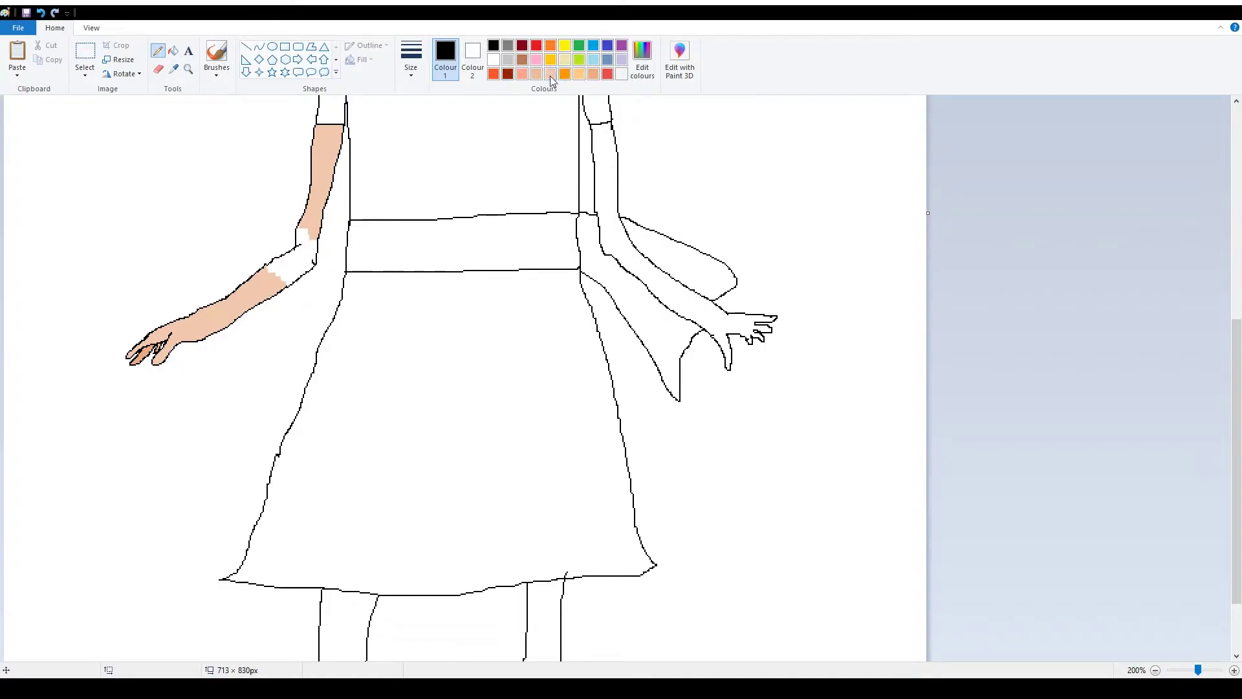
Fill the redrawn elbow with the light skin tone.
{"action": "left_click", "coordinate": [551, 76]}
{"action": "left_click", "coordinate": [173, 51]}
{"action": "left_click", "coordinate": [299, 260]}
Erase the viewer's-right hand and redraw it in black with spread fingers and a downward-pointing thumb.
{"action": "scroll", "coordinate": [545, 330], "scroll_direction": "up", "scroll_amount": 2}
{"action": "left_click", "coordinate": [158, 69]}
{"action": "mouse_move", "coordinate": [729, 508]}
{"action": "left_mouse_down"}
{"action": "mouse_move", "coordinate": [743, 483]}
{"action": "mouse_move", "coordinate": [719, 490]}
{"action": "mouse_move", "coordinate": [736, 515]}
{"action": "mouse_move", "coordinate": [744, 502]}
{"action": "mouse_move", "coordinate": [737, 515]}
{"action": "mouse_move", "coordinate": [734, 479]}
{"action": "mouse_move", "coordinate": [779, 494]}
{"action": "mouse_move", "coordinate": [749, 474]}
{"action": "mouse_move", "coordinate": [785, 483]}
{"action": "mouse_move", "coordinate": [781, 495]}
{"action": "mouse_move", "coordinate": [736, 477]}
{"action": "left_mouse_up"}
{"action": "left_click", "coordinate": [157, 50]}
{"action": "left_click", "coordinate": [494, 46]}
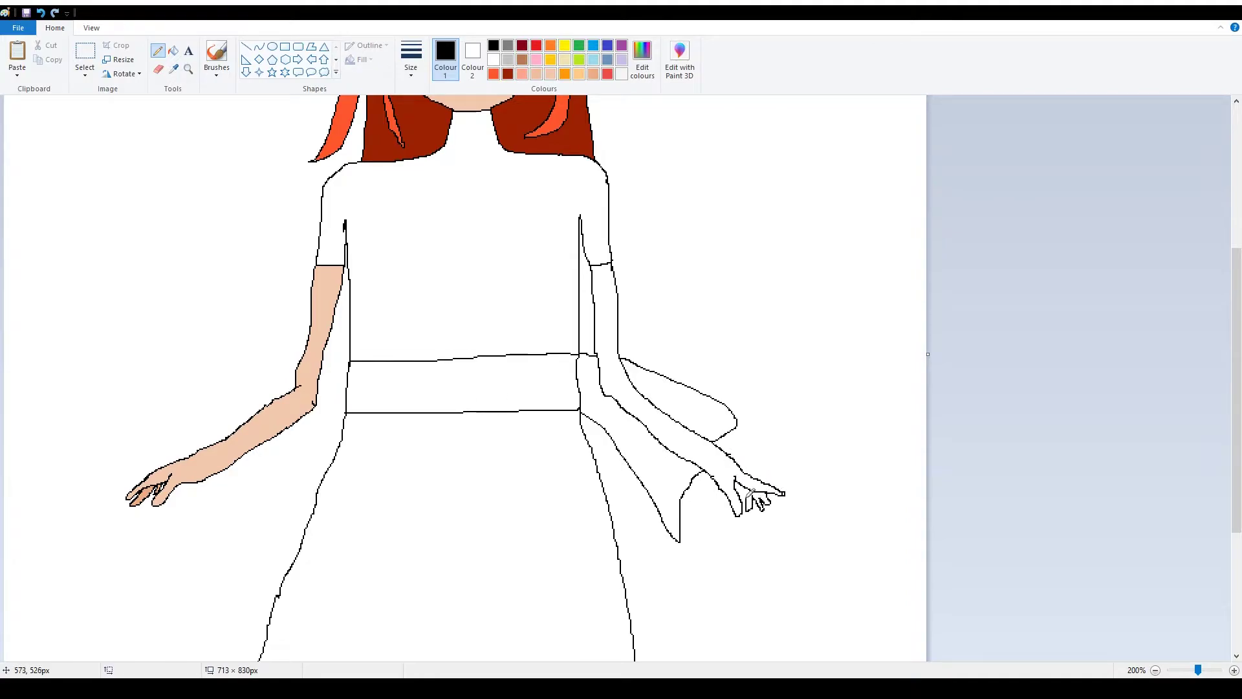
Fill the viewer's-right arm and hand with the light skin tone and its inner fingers with a darker skin tone.
{"action": "left_click", "coordinate": [173, 51]}
{"action": "left_click", "coordinate": [551, 74]}
{"action": "left_click", "coordinate": [606, 323]}
{"action": "left_click", "coordinate": [753, 502]}
{"action": "left_click", "coordinate": [763, 501]}
Draw a thick, rounded gold neckline band on the dress between the two shoulders and fill it in.
{"action": "left_click", "coordinate": [158, 51]}
{"action": "scroll", "coordinate": [801, 527], "scroll_direction": "up", "scroll_amount": 1}
{"action": "scroll", "coordinate": [801, 527], "scroll_direction": "down", "scroll_amount": 10}
{"action": "scroll", "coordinate": [1015, 134], "scroll_direction": "up", "scroll_amount": 8}
{"action": "scroll", "coordinate": [224, 452], "scroll_direction": "down", "scroll_amount": 1}
{"action": "scroll", "coordinate": [225, 453], "scroll_direction": "up", "scroll_amount": 1}
{"action": "left_click", "coordinate": [551, 59]}
{"action": "mouse_move", "coordinate": [387, 353]}
{"action": "left_mouse_down"}
{"action": "mouse_move", "coordinate": [443, 419]}
{"action": "mouse_move", "coordinate": [545, 339]}
{"action": "left_mouse_up"}
{"action": "scroll", "coordinate": [389, 351], "scroll_direction": "up", "scroll_amount": 1}
{"action": "mouse_move", "coordinate": [589, 469]}
{"action": "left_mouse_down"}
{"action": "mouse_move", "coordinate": [656, 557]}
{"action": "mouse_move", "coordinate": [796, 459]}
{"action": "left_mouse_up"}
{"action": "left_click", "coordinate": [173, 51]}
{"action": "left_click", "coordinate": [694, 560]}
Draw a gold band across the viewer's-left sleeve and fill the cuff below it with indigo.
{"action": "scroll", "coordinate": [694, 560], "scroll_direction": "down", "scroll_amount": 2}
{"action": "left_click", "coordinate": [158, 51]}
{"action": "left_click_drag", "start_coordinate": [479, 457], "coordinate": [516, 462]}
{"action": "left_click", "coordinate": [173, 51]}
{"action": "left_click", "coordinate": [607, 45]}
{"action": "left_click", "coordinate": [494, 479]}
{"action": "left_click_drag", "start_coordinate": [380, 655], "coordinate": [521, 655]}
Draw a gold pointed pattern on the viewer's-left indigo cuff.
{"action": "left_click", "coordinate": [157, 51]}
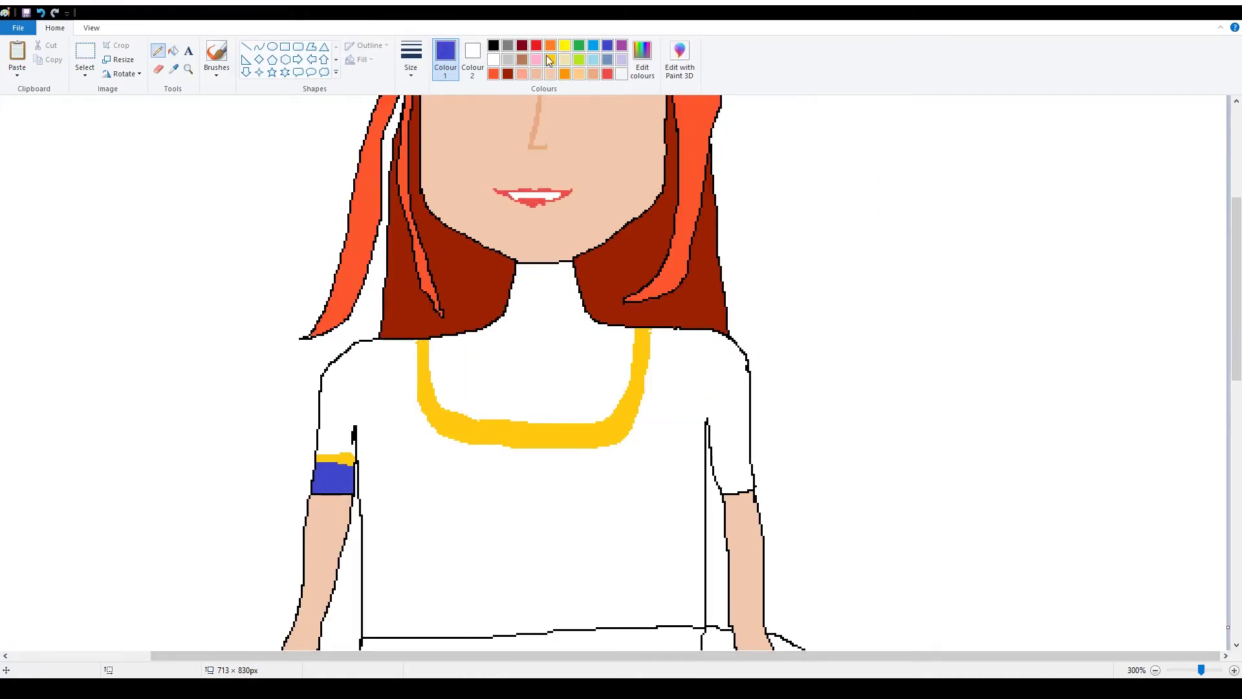
{"action": "left_click", "coordinate": [550, 60]}
{"action": "left_click_drag", "start_coordinate": [313, 490], "coordinate": [343, 466]}
Give the viewer's-right sleeve a gold band and an indigo cuff with a matching gold pointed pattern.
{"action": "mouse_move", "coordinate": [714, 463]}
{"action": "left_mouse_down"}
{"action": "mouse_move", "coordinate": [749, 453]}
{"action": "mouse_move", "coordinate": [754, 487]}
{"action": "left_mouse_up"}
{"action": "left_click", "coordinate": [172, 50]}
{"action": "left_click", "coordinate": [607, 45]}
{"action": "left_click", "coordinate": [732, 480]}
{"action": "left_click", "coordinate": [158, 51]}
{"action": "left_click", "coordinate": [551, 59]}
Mix a custom teal blue and fill the dress's bodice and skirt with it.
{"action": "scroll", "coordinate": [771, 488], "scroll_direction": "down", "scroll_amount": 3}
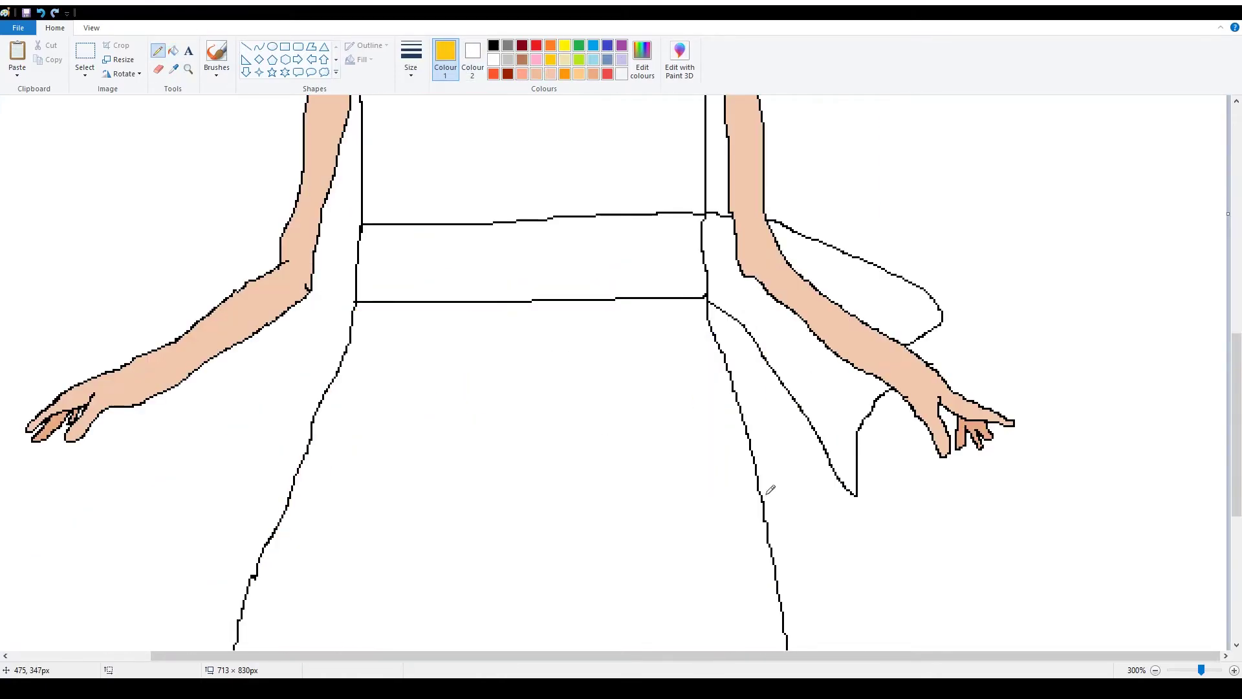
{"action": "scroll", "coordinate": [770, 488], "scroll_direction": "up", "scroll_amount": 2}
{"action": "left_click", "coordinate": [608, 45]}
{"action": "left_click", "coordinate": [593, 45]}
{"action": "left_click", "coordinate": [642, 60]}
{"action": "left_click", "coordinate": [173, 51]}
{"action": "left_click", "coordinate": [473, 388]}
{"action": "scroll", "coordinate": [473, 388], "scroll_direction": "down", "scroll_amount": 7}
{"action": "left_click", "coordinate": [473, 388]}
{"action": "scroll", "coordinate": [474, 388], "scroll_direction": "up", "scroll_amount": 6}
Mix a custom bright magenta and fill the waistband and the sash's flowing ends with it.
{"action": "left_click", "coordinate": [536, 45]}
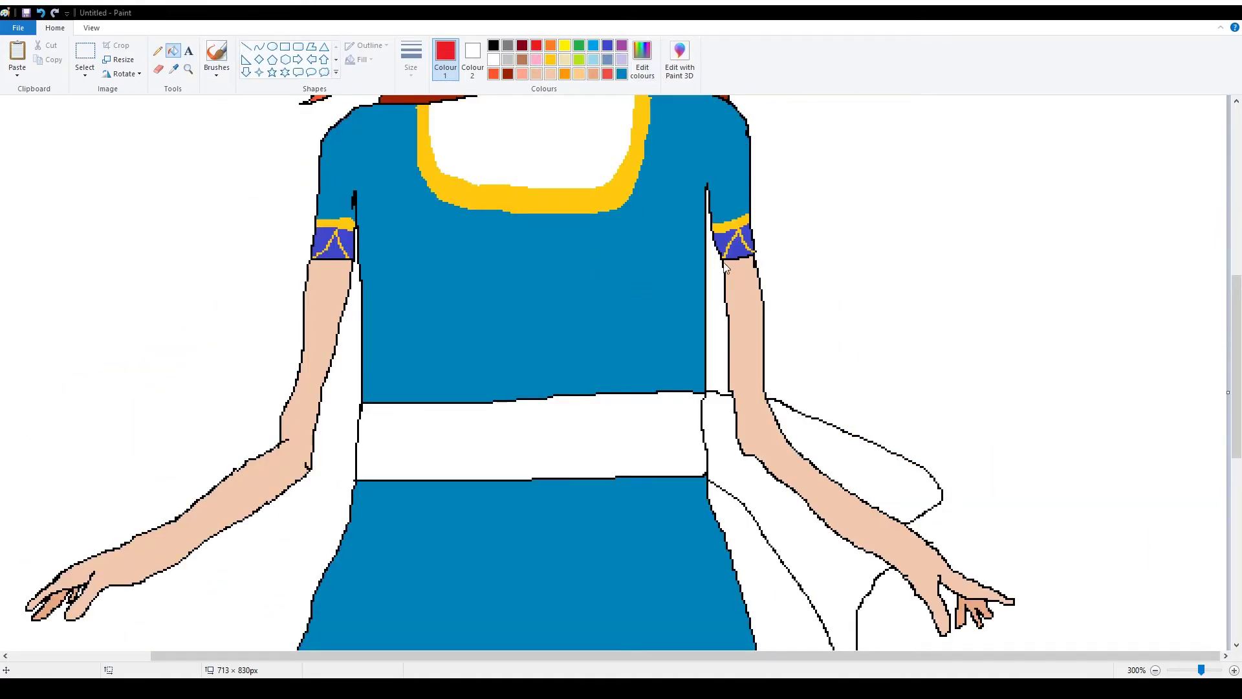
{"action": "left_click", "coordinate": [642, 60]}
{"action": "left_click", "coordinate": [770, 499]}
{"action": "left_click", "coordinate": [834, 463]}
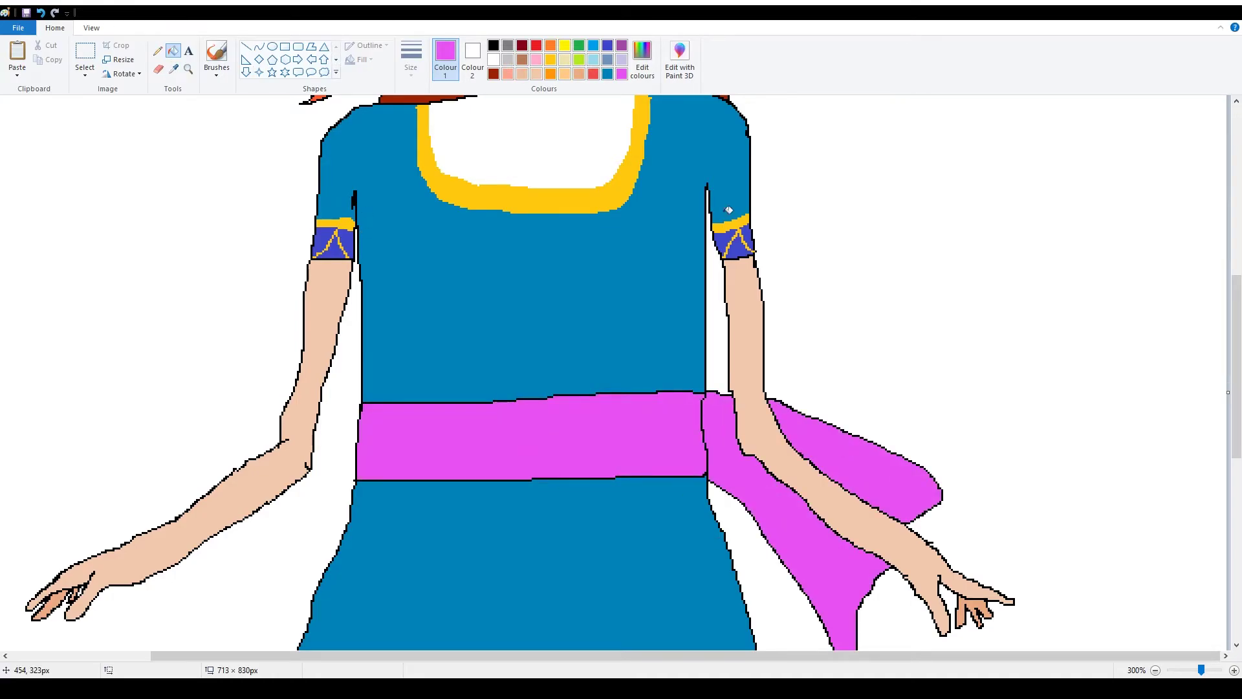
Fill the neck and chest above the gold neckline with the light skin tone.
{"action": "left_click", "coordinate": [536, 73]}
{"action": "scroll", "coordinate": [546, 186], "scroll_direction": "up", "scroll_amount": 2}
{"action": "left_click", "coordinate": [546, 186]}
Draw a thin black necklace cord from both sides of the neck to a point below the neckline.
{"action": "left_click", "coordinate": [157, 51]}
{"action": "left_click", "coordinate": [550, 60]}
{"action": "key", "text": "ctrl+z"}
{"action": "left_click", "coordinate": [493, 45]}
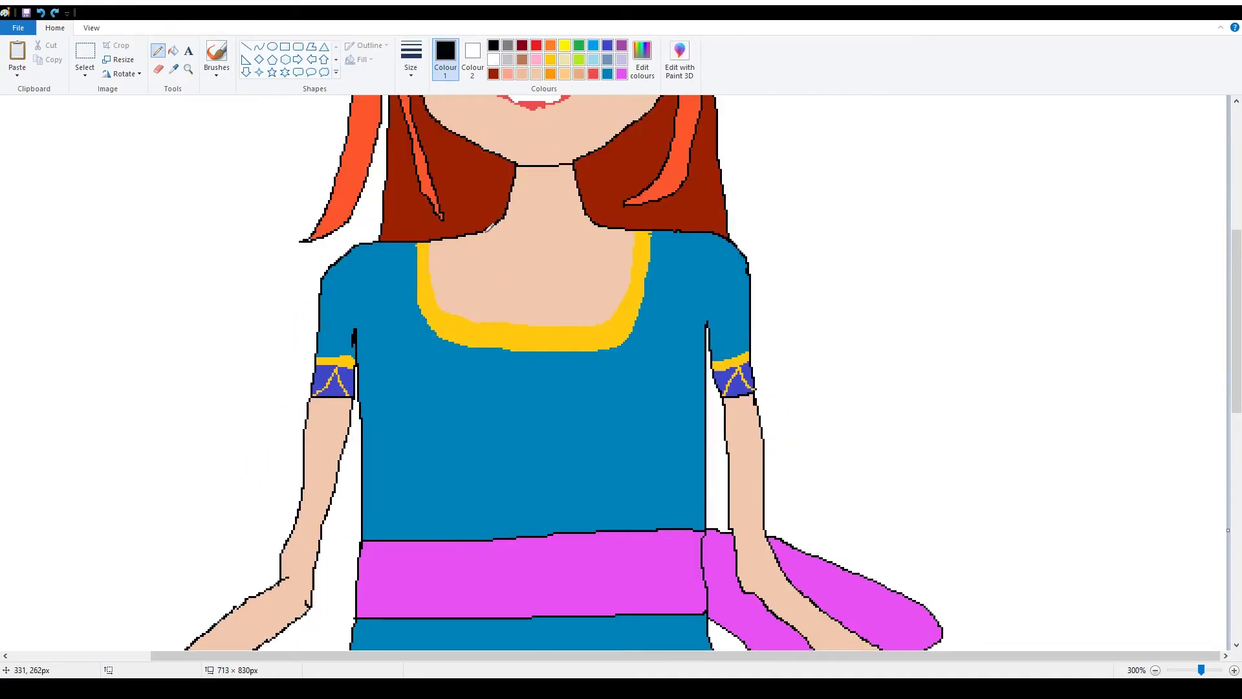
{"action": "left_click_drag", "start_coordinate": [482, 233], "coordinate": [514, 354]}
{"action": "mouse_move", "coordinate": [614, 230]}
{"action": "left_mouse_down"}
{"action": "mouse_move", "coordinate": [576, 365]}
{"action": "mouse_move", "coordinate": [547, 366]}
{"action": "mouse_move", "coordinate": [538, 412]}
{"action": "mouse_move", "coordinate": [533, 377]}
{"action": "left_mouse_up"}
{"action": "key", "text": "ctrl+z"}
Draw a gold-outlined diamond pendant at the end of the necklace cord and fill it red.
{"action": "left_click", "coordinate": [550, 60]}
{"action": "left_click", "coordinate": [536, 45]}
{"action": "left_click", "coordinate": [174, 51]}
{"action": "left_click", "coordinate": [530, 400]}
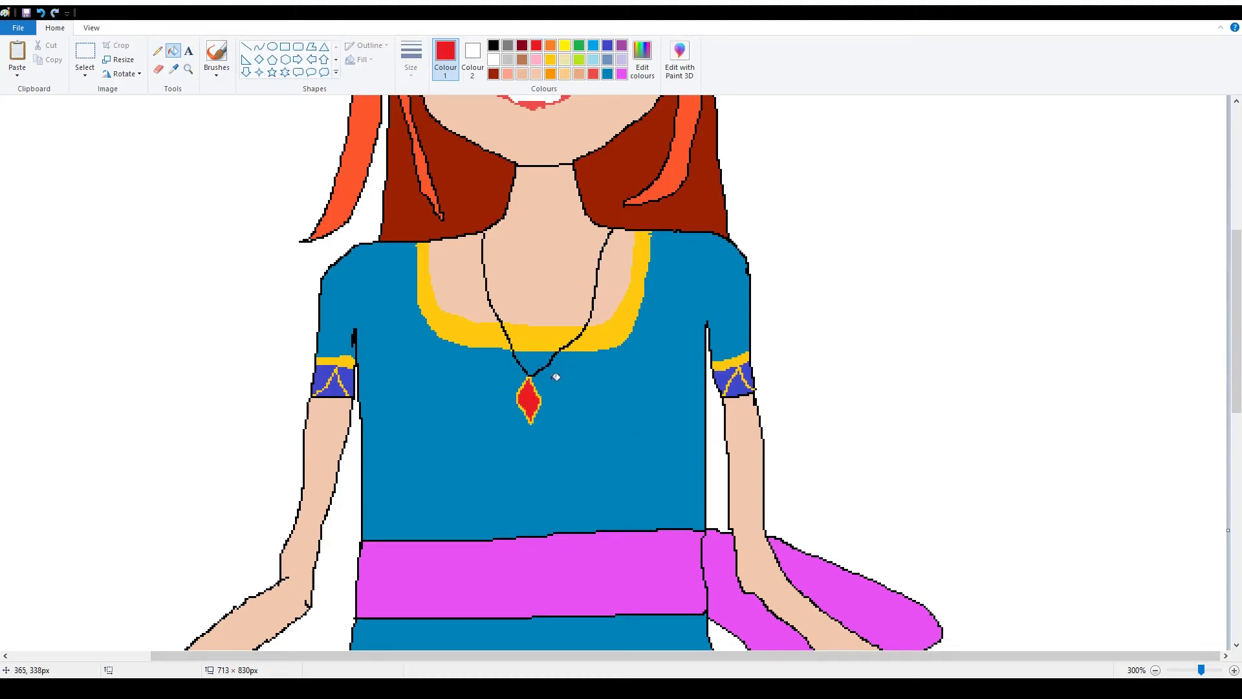
Draw a gold band across the skirt above its lower edge and fill the hem beneath it with indigo.
{"action": "scroll", "coordinate": [555, 376], "scroll_direction": "down", "scroll_amount": 8}
{"action": "left_click", "coordinate": [157, 50]}
{"action": "mouse_move", "coordinate": [214, 341]}
{"action": "left_mouse_down"}
{"action": "mouse_move", "coordinate": [795, 310]}
{"action": "mouse_move", "coordinate": [226, 366]}
{"action": "mouse_move", "coordinate": [666, 383]}
{"action": "mouse_move", "coordinate": [806, 352]}
{"action": "left_mouse_up"}
{"action": "left_click", "coordinate": [173, 51]}
{"action": "left_click", "coordinate": [637, 333]}
{"action": "left_click", "coordinate": [607, 45]}
{"action": "left_click", "coordinate": [469, 370]}
Draw a row of double-lined gold scallops along the indigo hem.
{"action": "left_click", "coordinate": [157, 51]}
{"action": "left_click", "coordinate": [550, 59]}
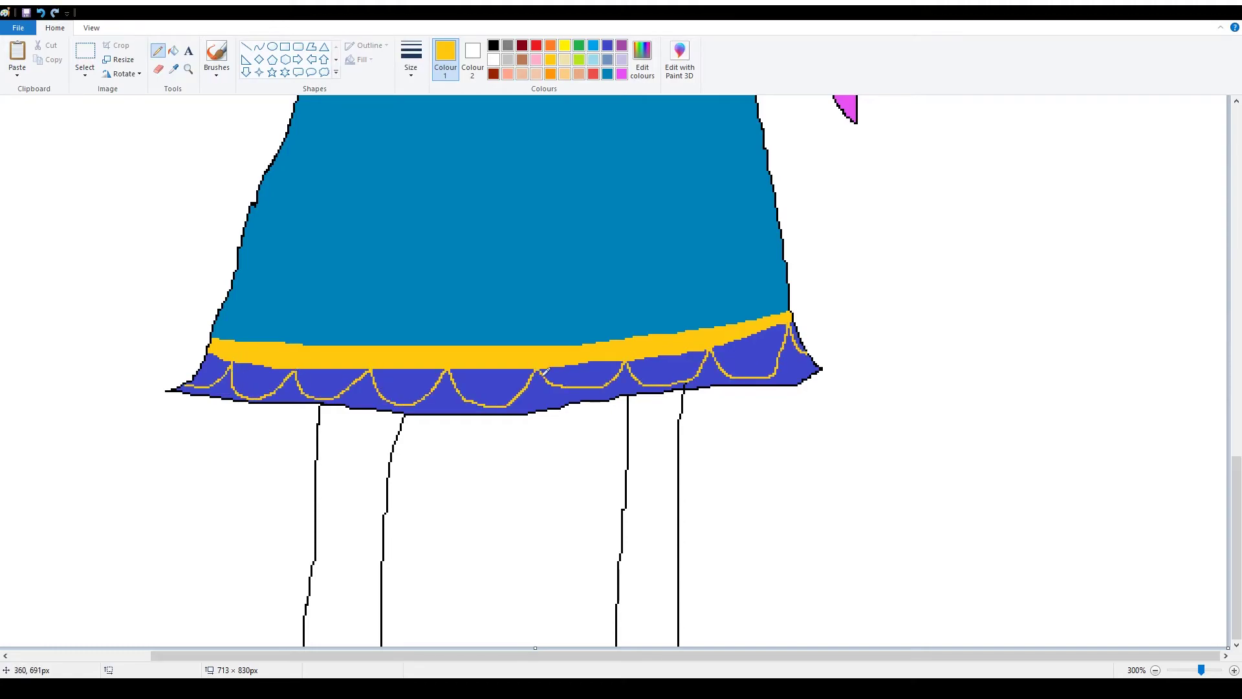
{"action": "mouse_move", "coordinate": [235, 352]}
{"action": "left_mouse_down"}
{"action": "mouse_move", "coordinate": [298, 370]}
{"action": "mouse_move", "coordinate": [567, 372]}
{"action": "mouse_move", "coordinate": [799, 324]}
{"action": "mouse_move", "coordinate": [806, 349]}
{"action": "left_mouse_up"}
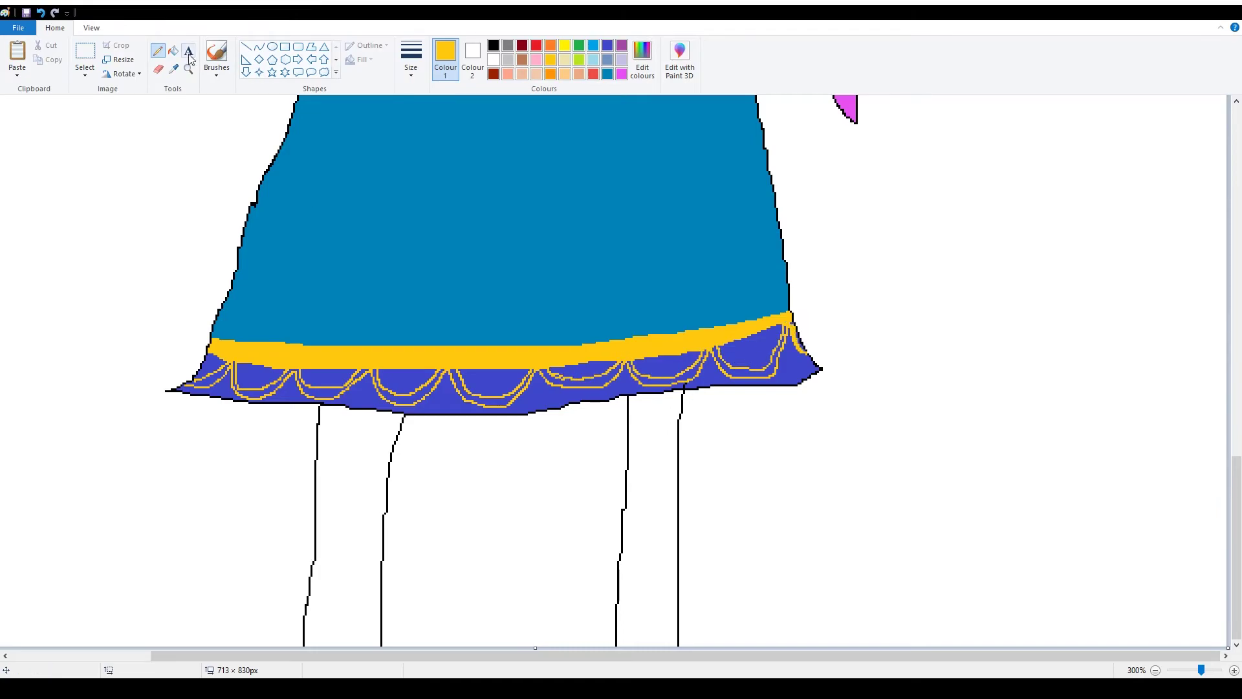
Fill the gaps between the double scallop lines on the hem with gold.
{"action": "left_click", "coordinate": [172, 51]}
{"action": "left_click", "coordinate": [262, 391]}
{"action": "left_click", "coordinate": [323, 388]}
{"action": "left_click", "coordinate": [207, 382]}
{"action": "left_click", "coordinate": [405, 400]}
{"action": "left_click", "coordinate": [494, 401]}
{"action": "left_click", "coordinate": [582, 383]}
{"action": "left_click", "coordinate": [667, 381]}
{"action": "left_click", "coordinate": [741, 374]}
{"action": "left_click", "coordinate": [158, 51]}
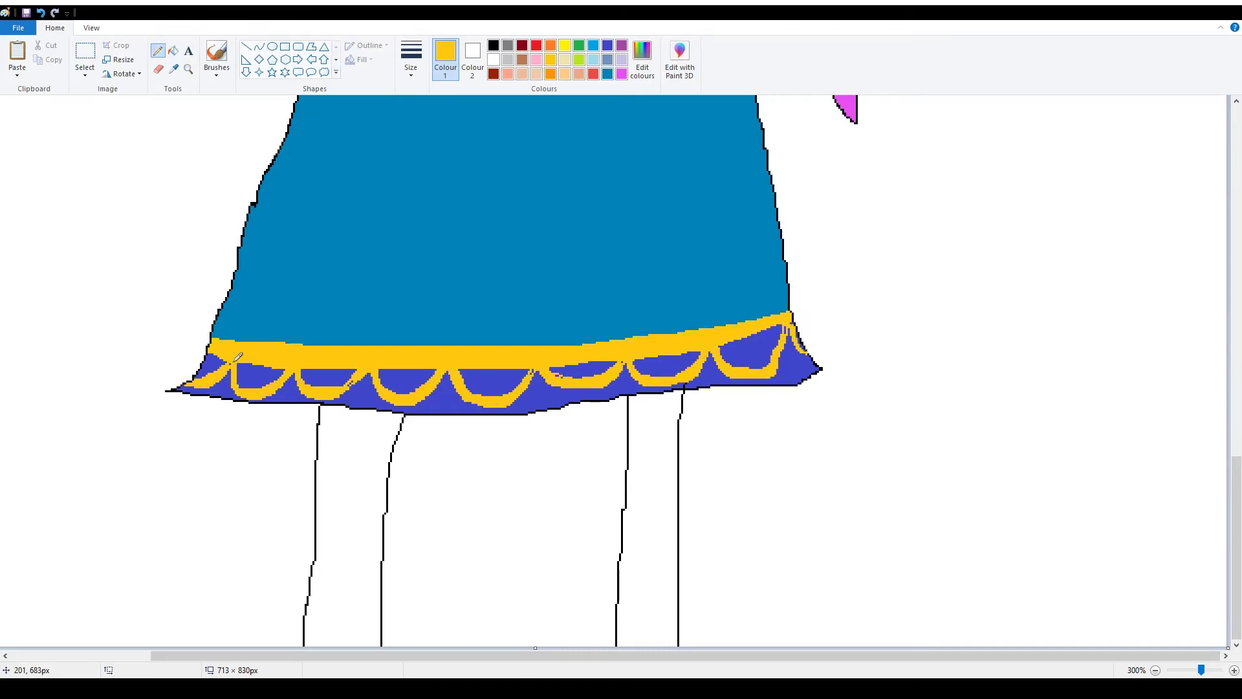
Fill both legs below the dress with the light skin tone.
{"action": "scroll", "coordinate": [507, 287], "scroll_direction": "down", "scroll_amount": 3}
{"action": "scroll", "coordinate": [453, 343], "scroll_direction": "up", "scroll_amount": 1}
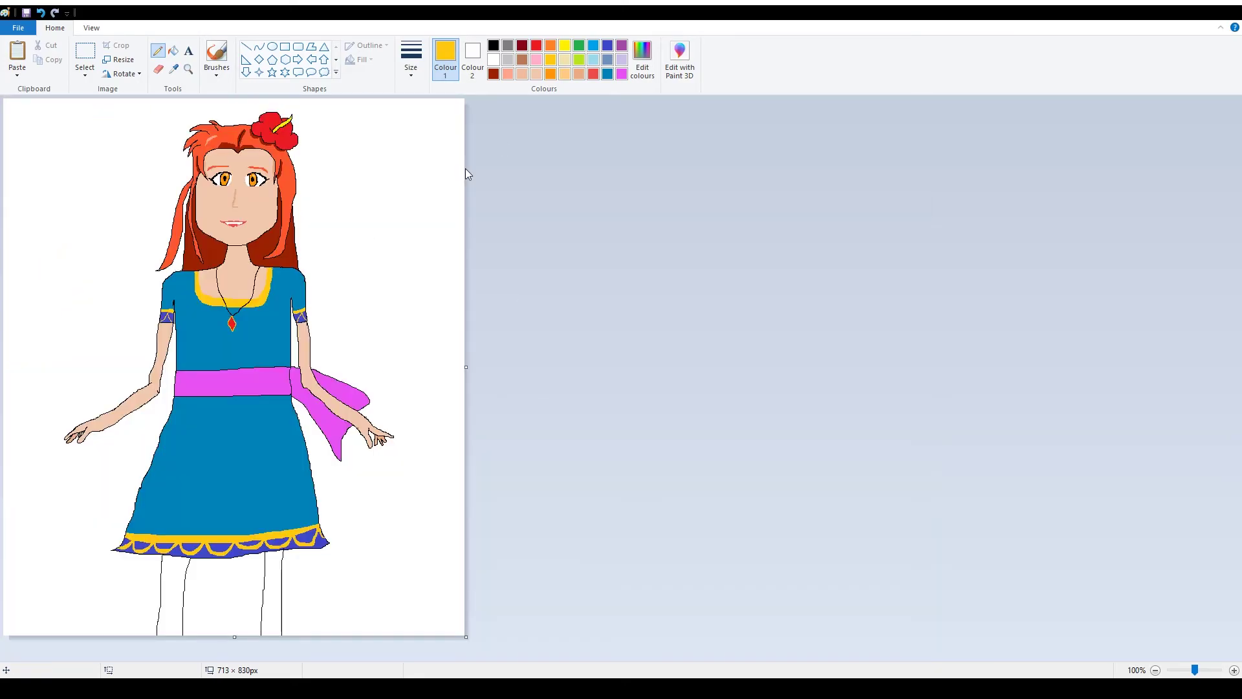
{"action": "left_click", "coordinate": [536, 74]}
{"action": "left_click", "coordinate": [173, 50]}
{"action": "left_click", "coordinate": [172, 595]}
{"action": "left_click", "coordinate": [272, 592]}
{"action": "scroll", "coordinate": [83, 549], "scroll_direction": "up", "scroll_amount": 2}
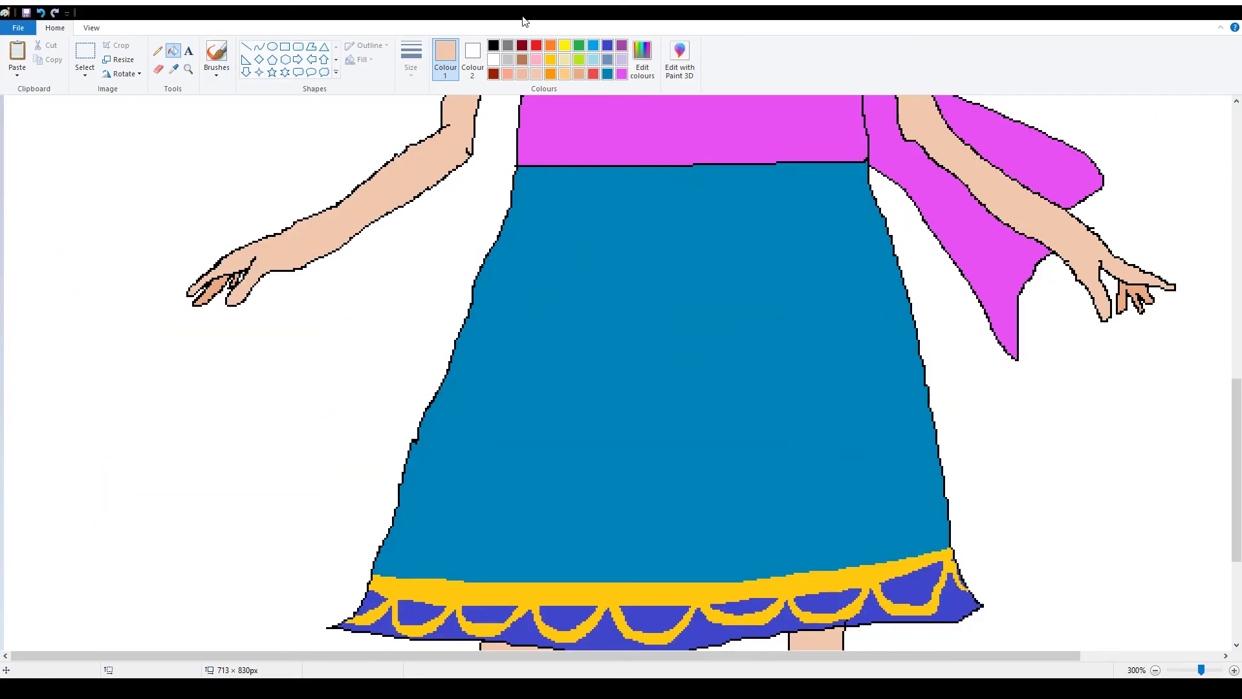
{"action": "left_click", "coordinate": [494, 45]}
{"action": "left_click", "coordinate": [157, 50]}
{"action": "left_click_drag", "start_coordinate": [356, 234], "coordinate": [331, 208]}
{"action": "mouse_move", "coordinate": [216, 259]}
{"action": "left_mouse_down"}
{"action": "mouse_move", "coordinate": [174, 258]}
{"action": "mouse_move", "coordinate": [130, 186]}
{"action": "left_mouse_up"}
{"action": "left_click_drag", "start_coordinate": [219, 255], "coordinate": [222, 211]}
{"action": "scroll", "coordinate": [77, 245], "scroll_direction": "up", "scroll_amount": 2}
{"action": "left_click_drag", "start_coordinate": [52, 202], "coordinate": [53, 203]}
{"action": "left_click_drag", "start_coordinate": [94, 285], "coordinate": [162, 286]}
{"action": "left_click_drag", "start_coordinate": [245, 207], "coordinate": [223, 262]}
{"action": "key", "text": "ctrl+z"}
{"action": "key", "text": "ctrl+z"}
{"action": "key", "text": "ctrl+z"}
{"action": "key", "text": "ctrl+z"}
{"action": "key", "text": "ctrl+z"}
{"action": "key", "text": "ctrl+z"}
{"action": "key", "text": "ctrl+z"}
{"action": "scroll", "coordinate": [200, 347], "scroll_direction": "down", "scroll_amount": 2}
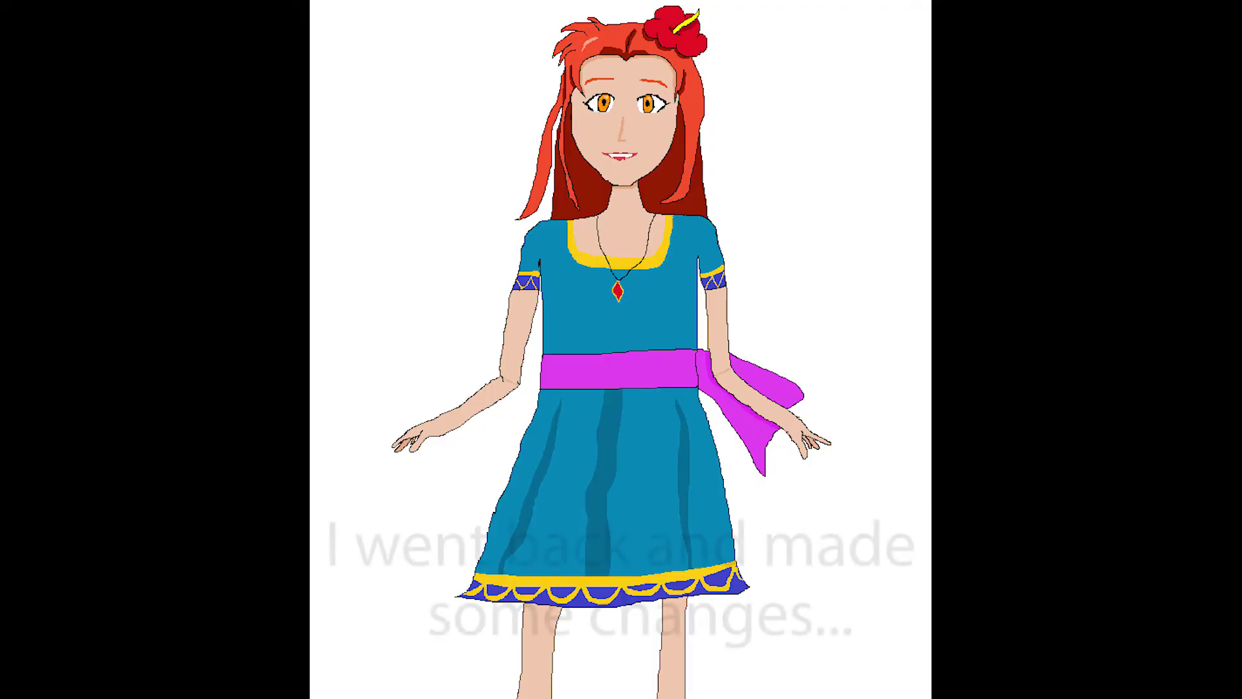